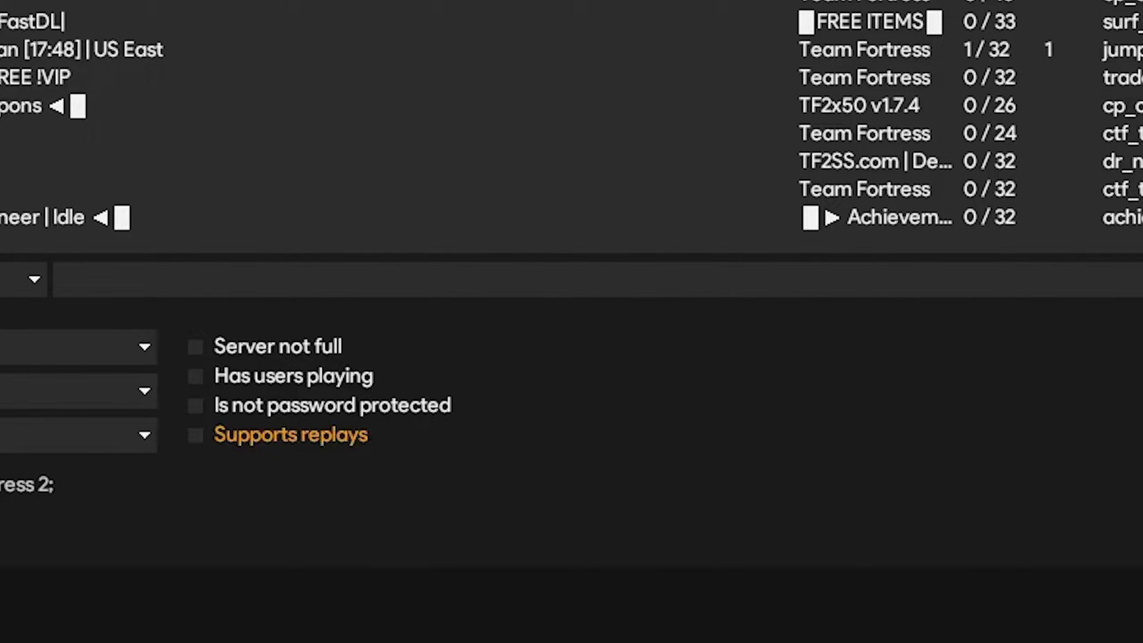
Filter the server list to servers that support replays and join The Badlands | Vanilla TF2 server.
left_click(290, 434)
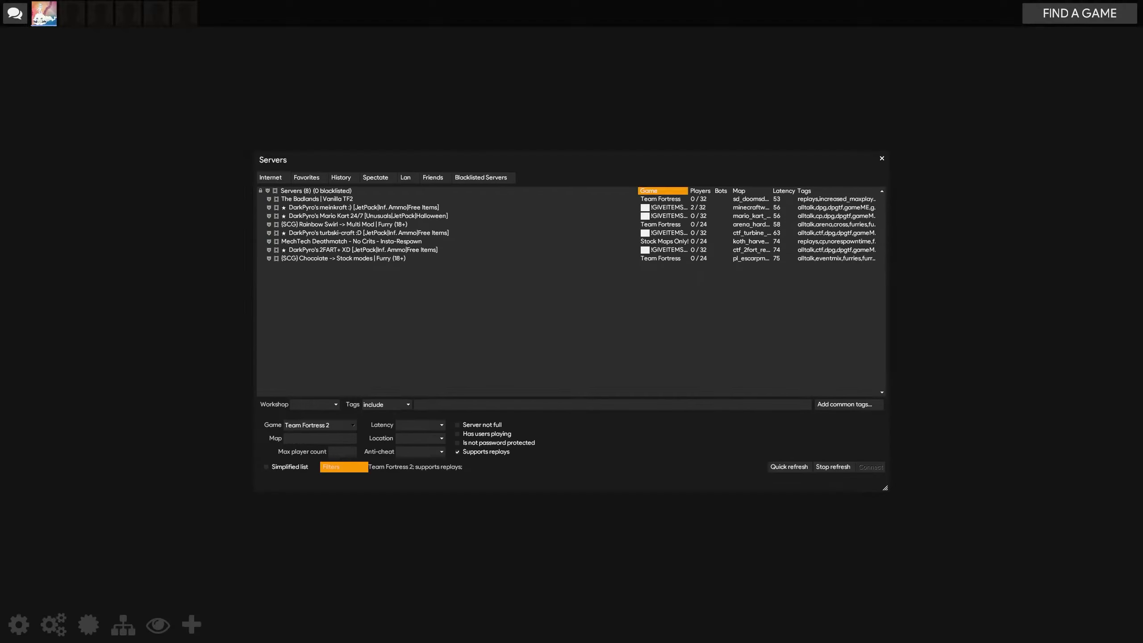
double_click(659, 199)
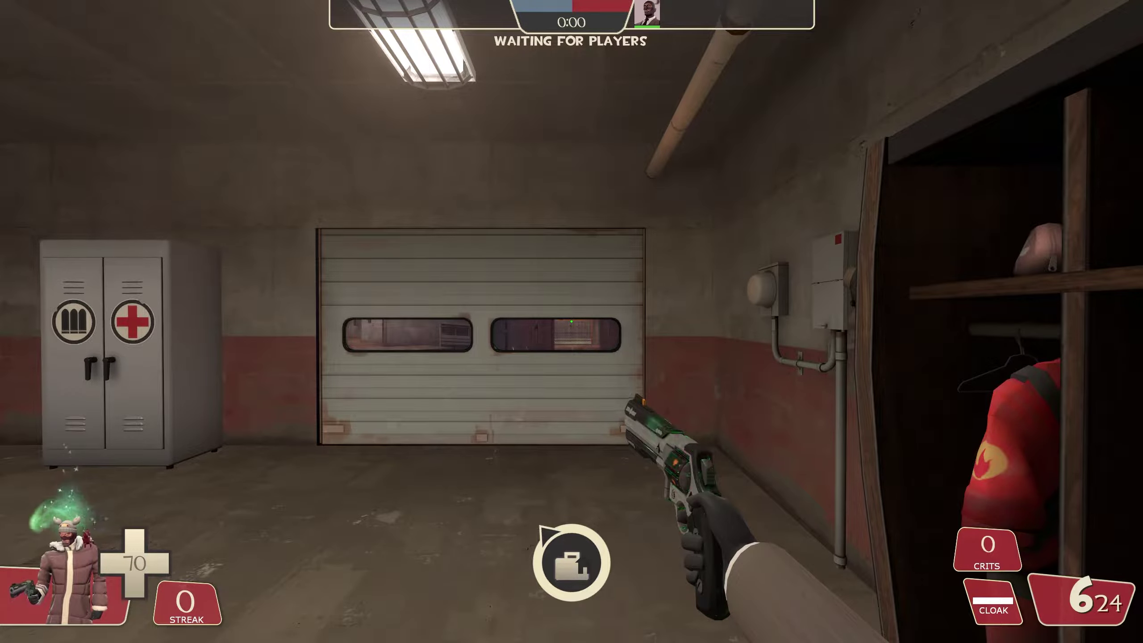
Switch to the knife and walk out of the spawn room into the Rocket building.
key("3")
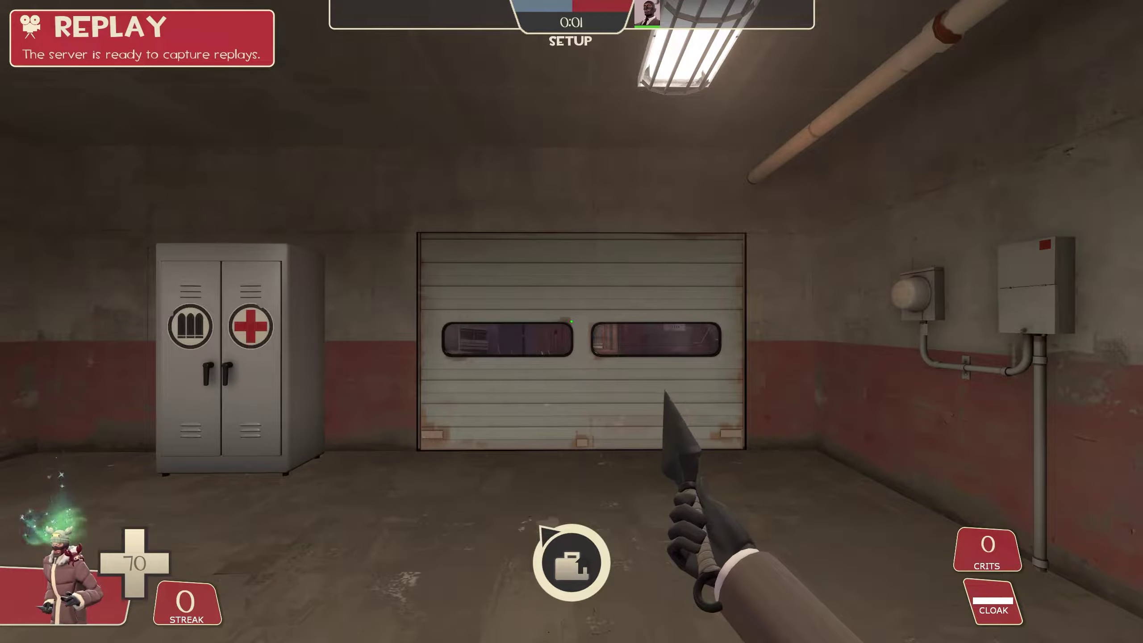
key("w")
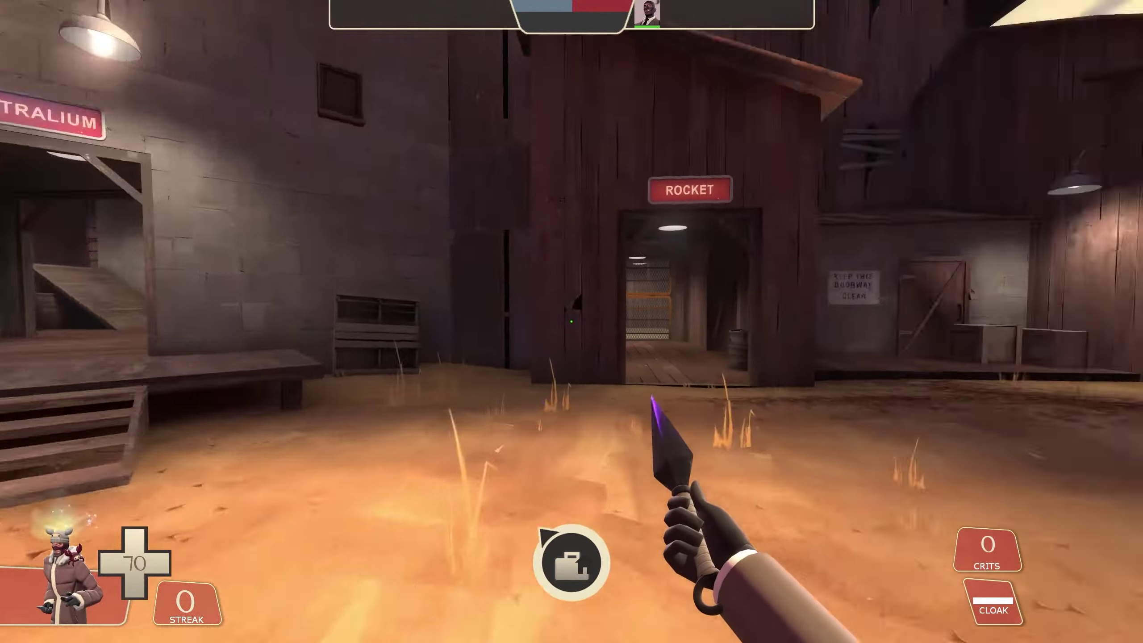
key("w")
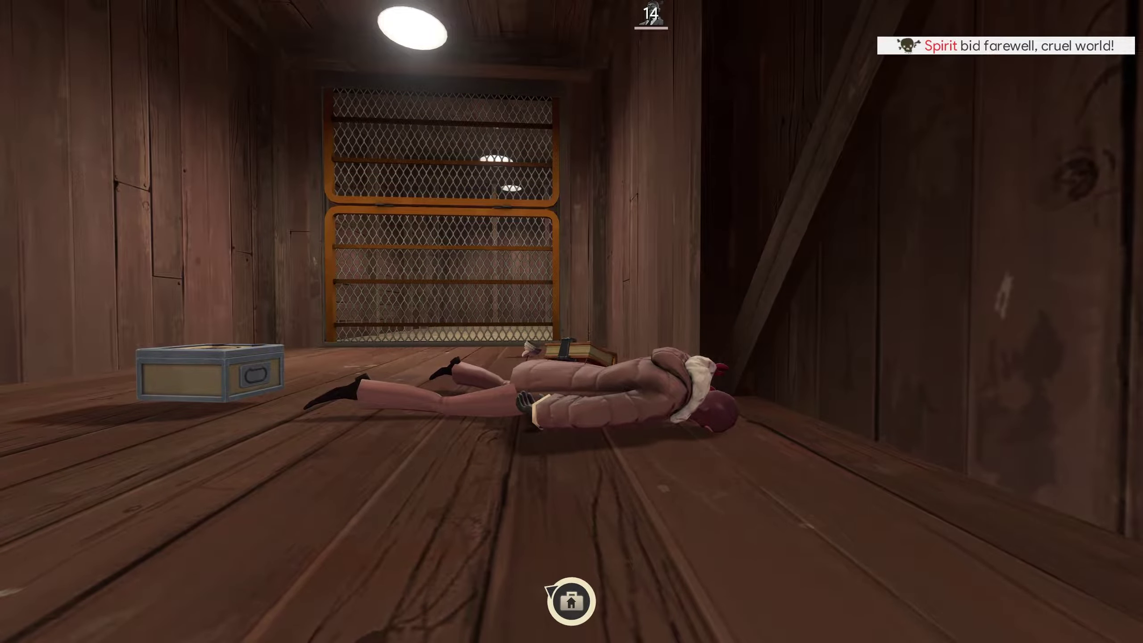
Save the replay of this life as "First Replay" and view it in the replays list.
key("F6")
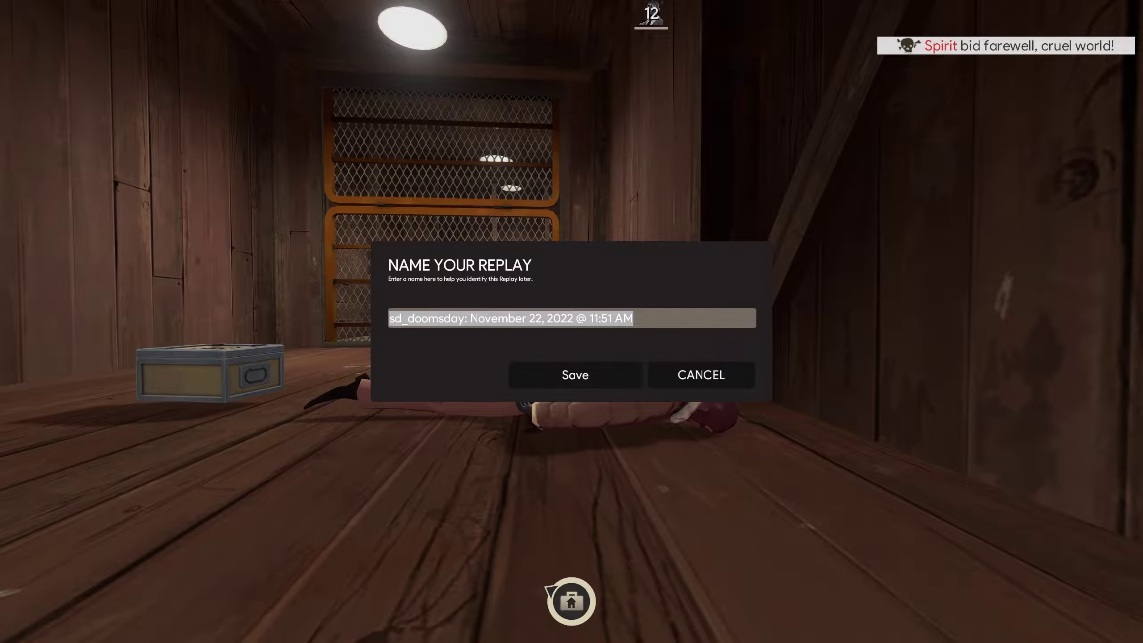
type("First REp")
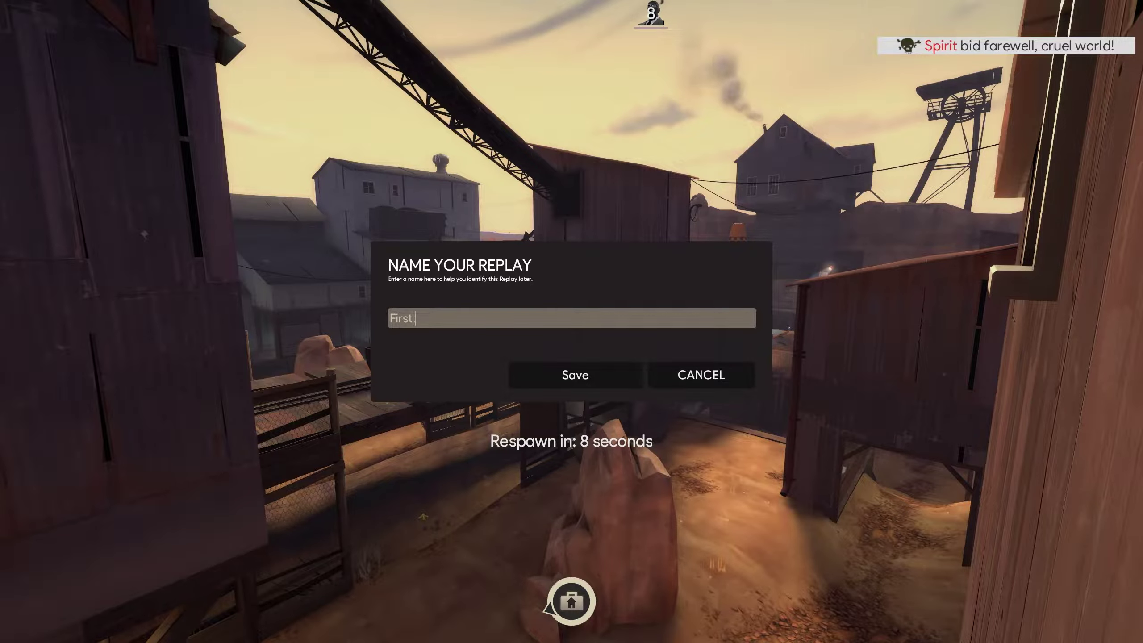
key("Return")
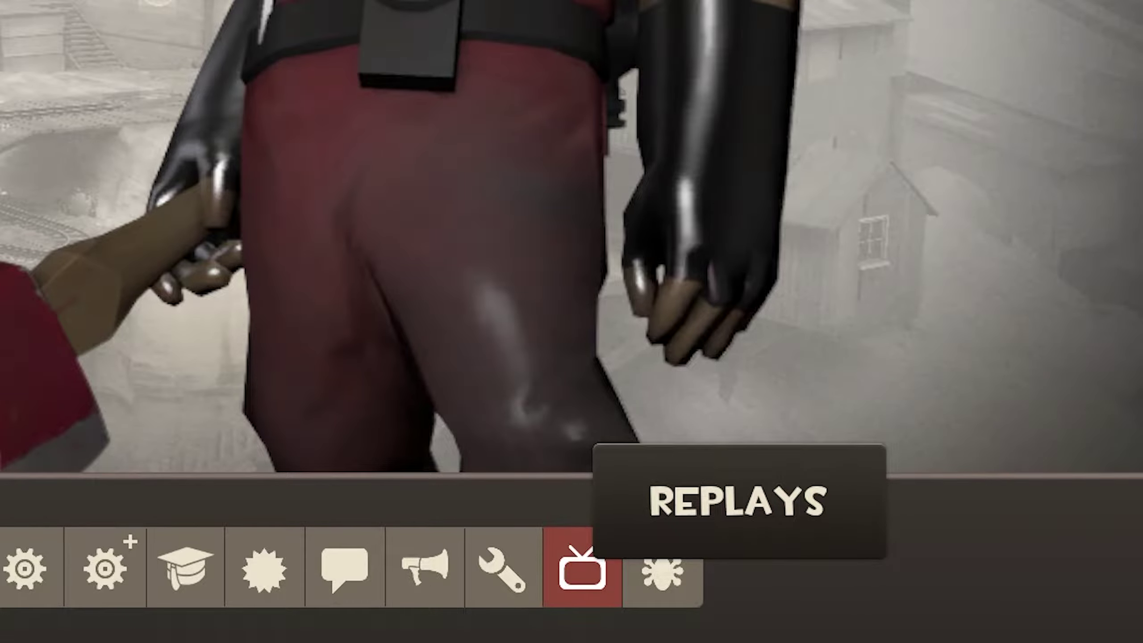
left_click(582, 569)
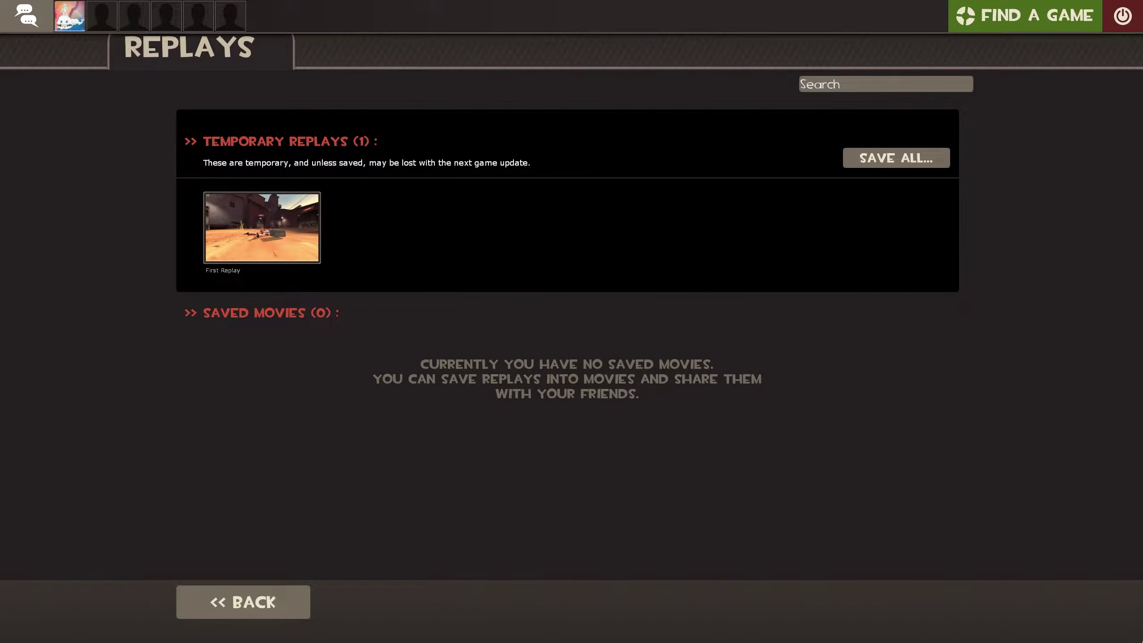
key("Escape")
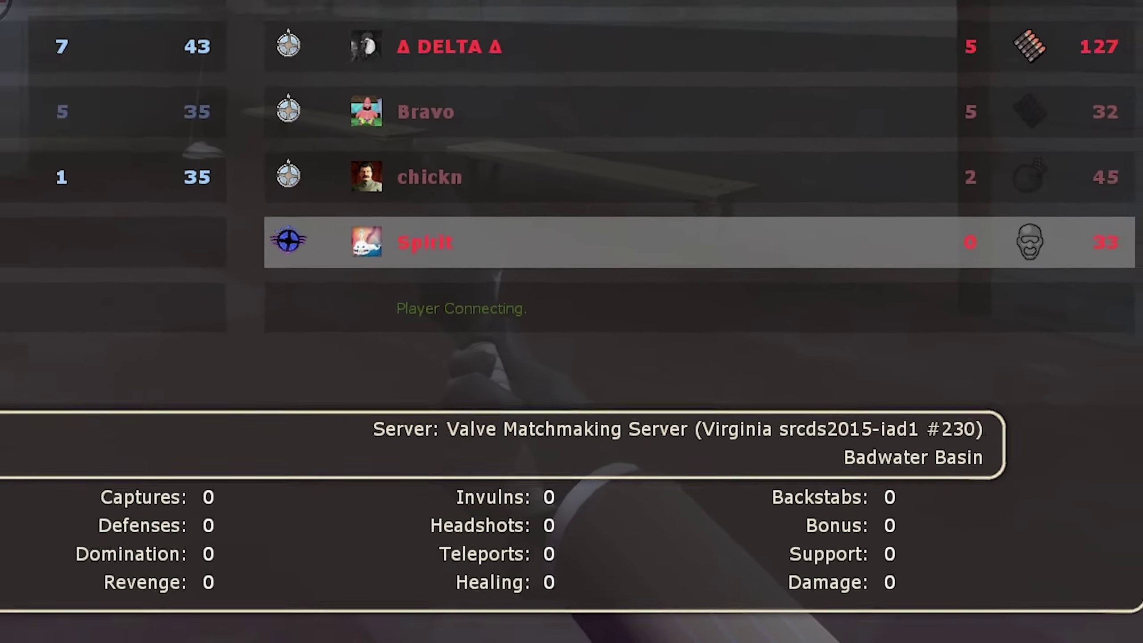
Start recording a demo named Demo with the console's record command and return to the match.
key("grave")
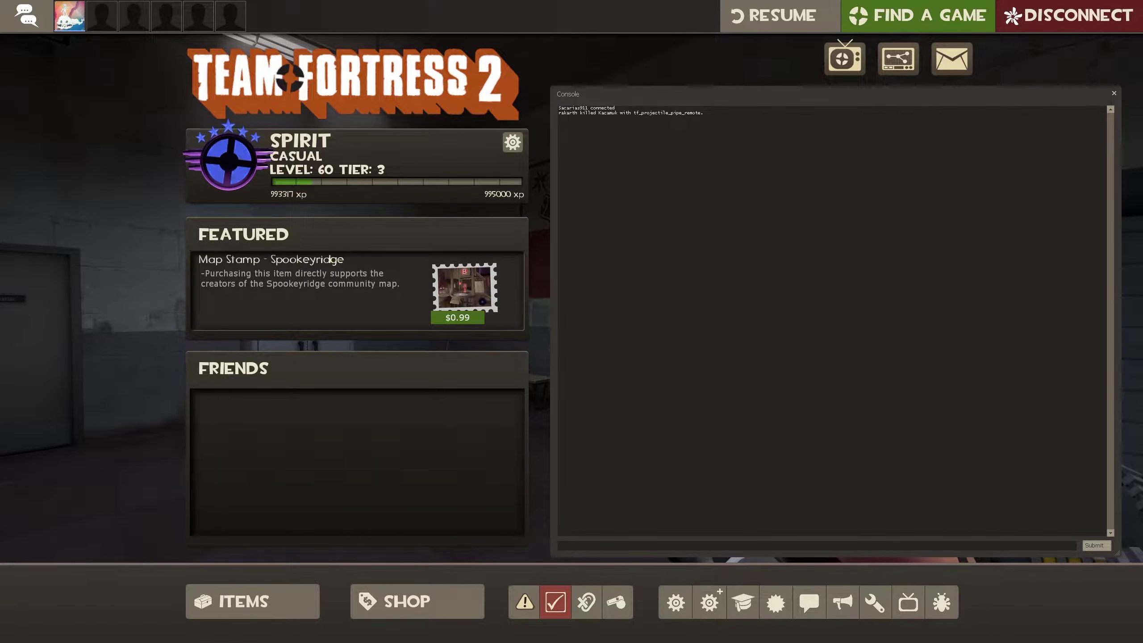
type("record ")
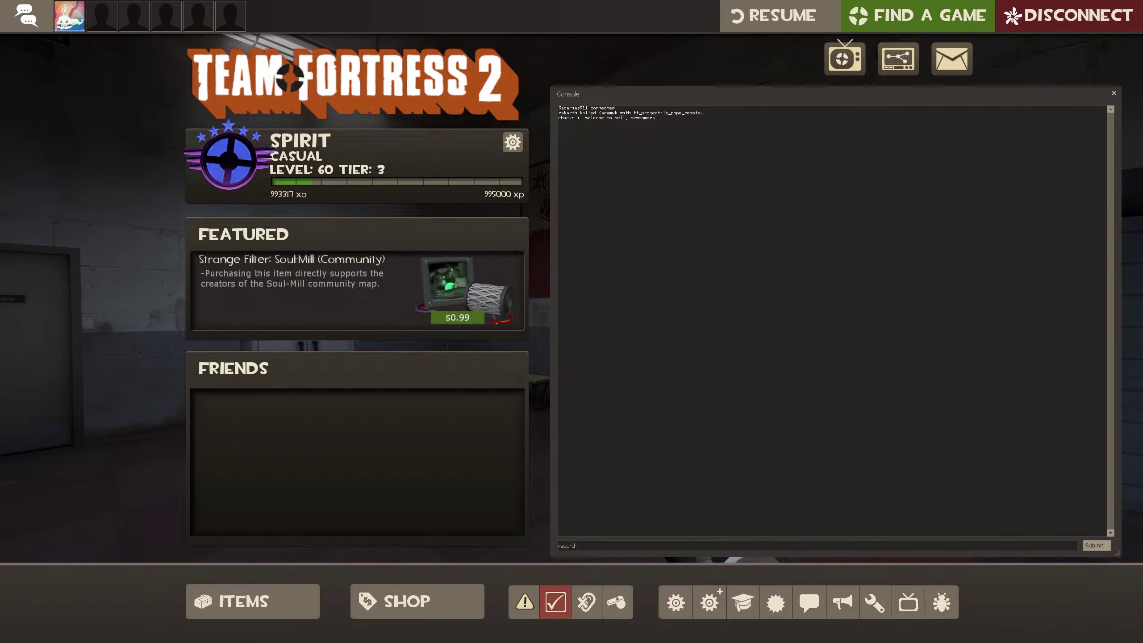
type("Demo 1")
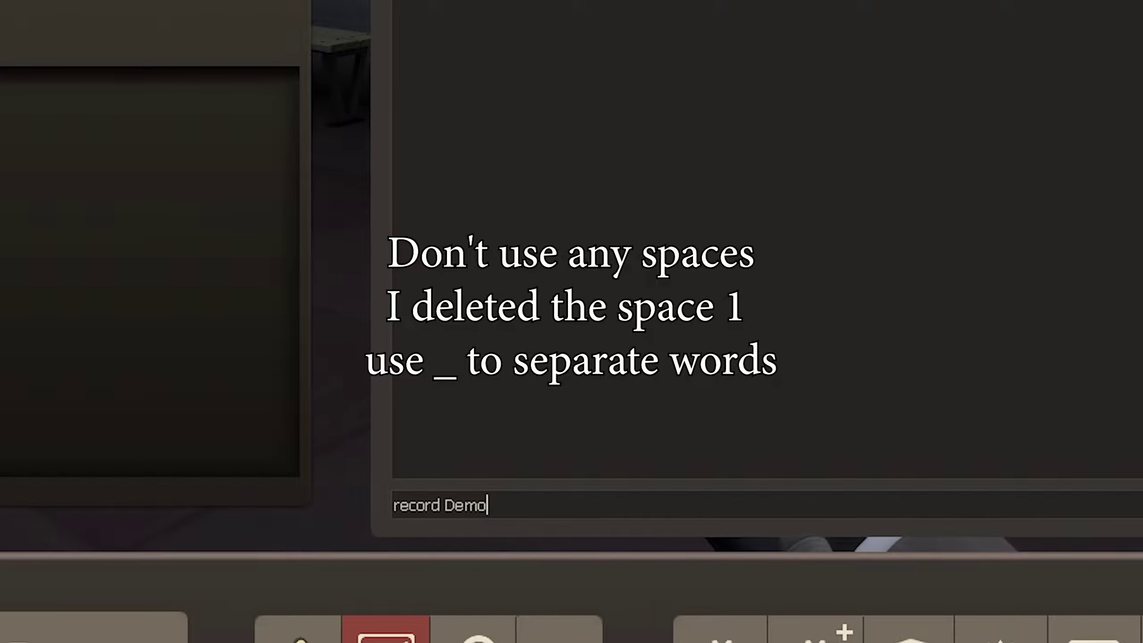
key("Return")
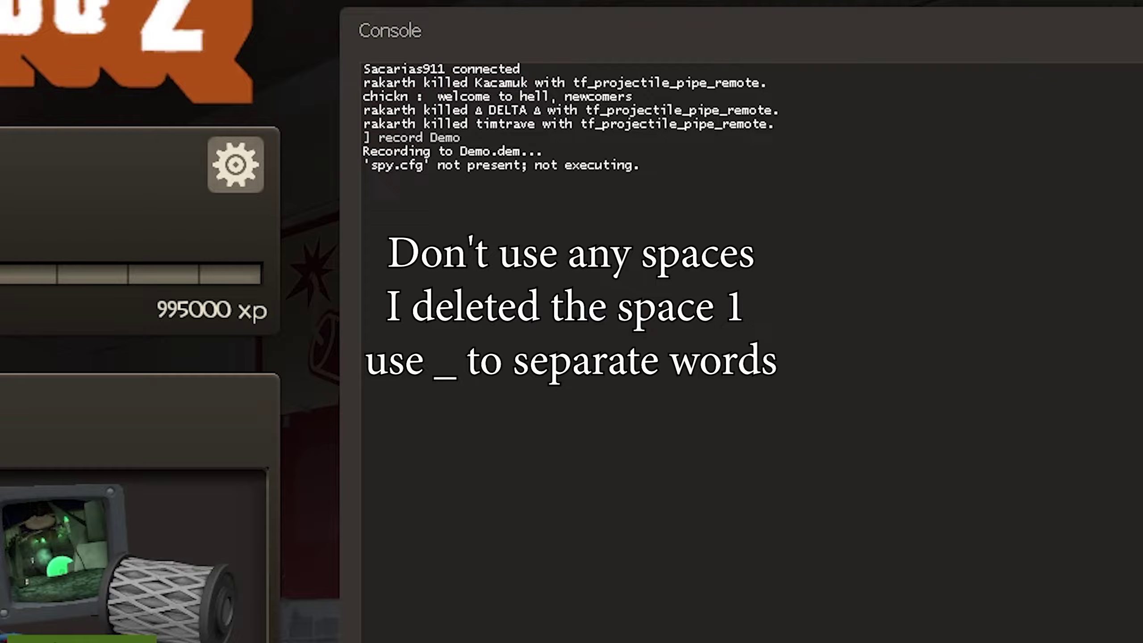
key("Escape")
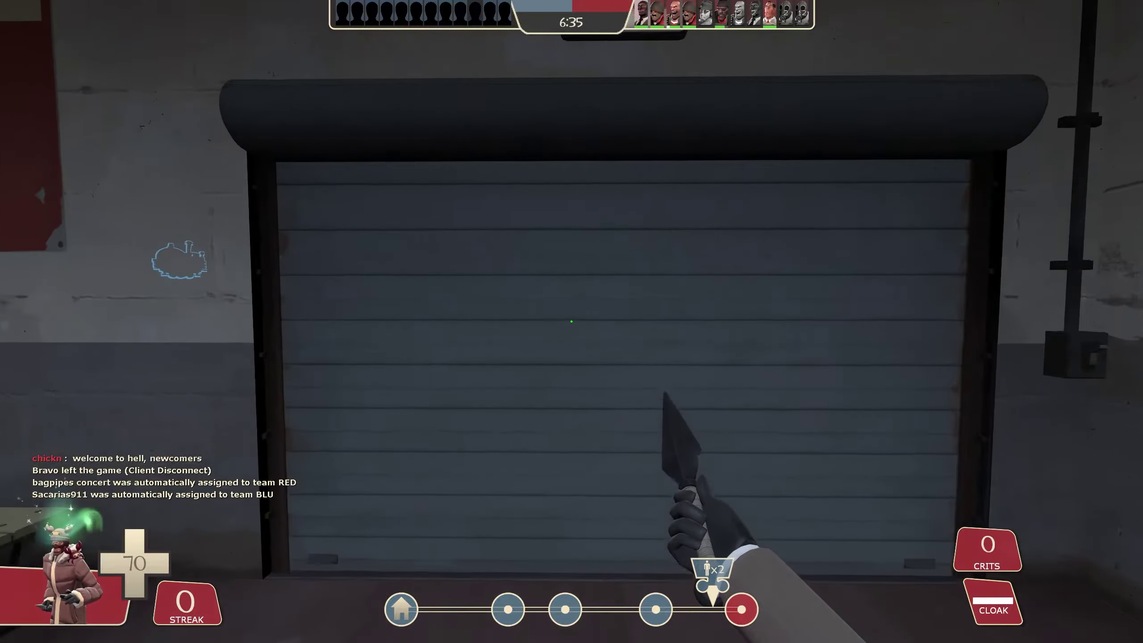
Leave spawn, cloak past the enemies at the payload cart, uncloak behind them and backstab one.
key("w")
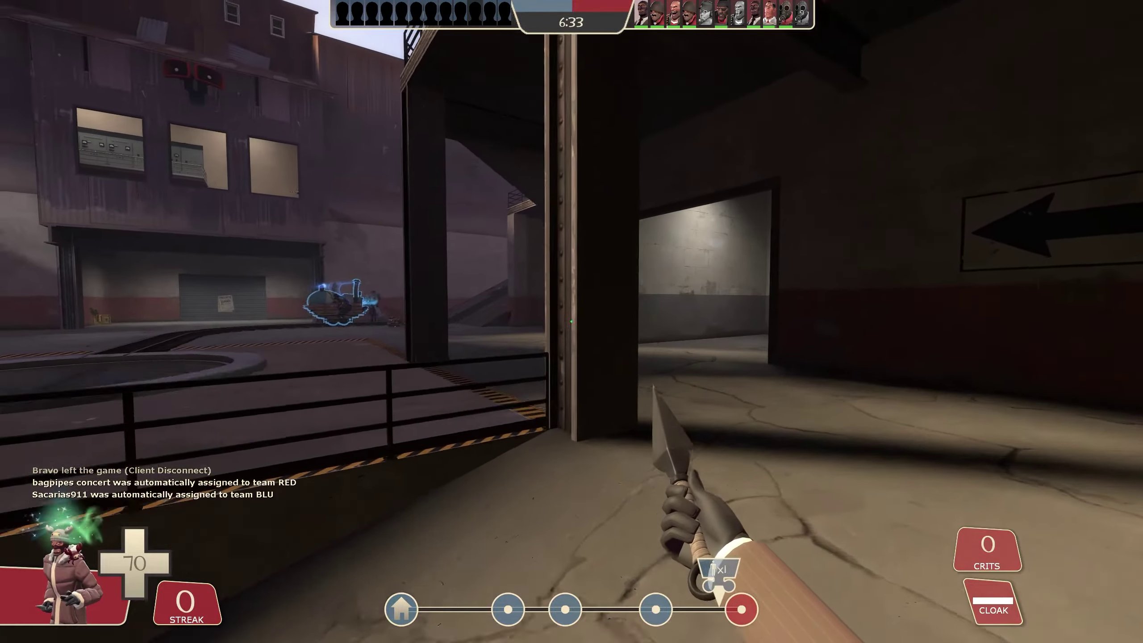
key("w")
right_click(571, 322)
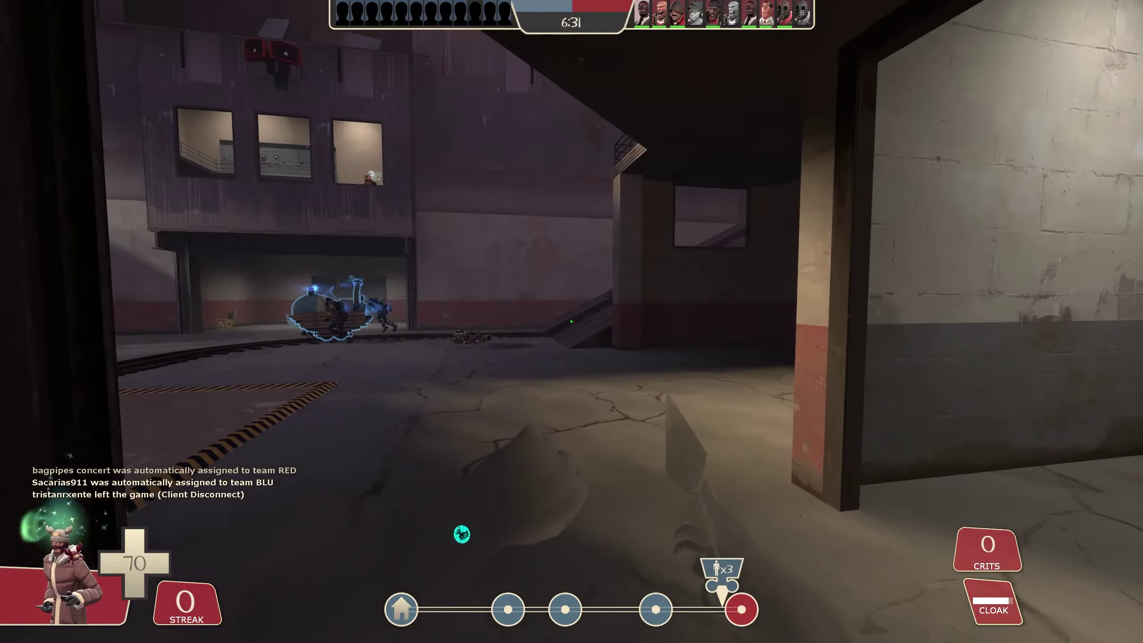
key("w")
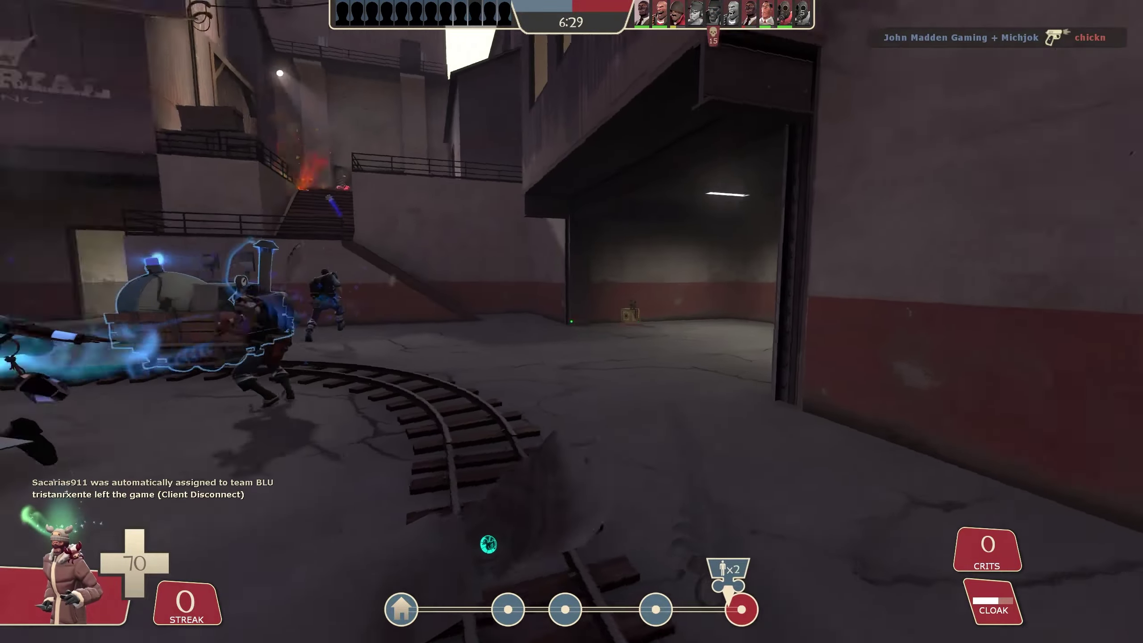
key("w")
right_click(571, 322)
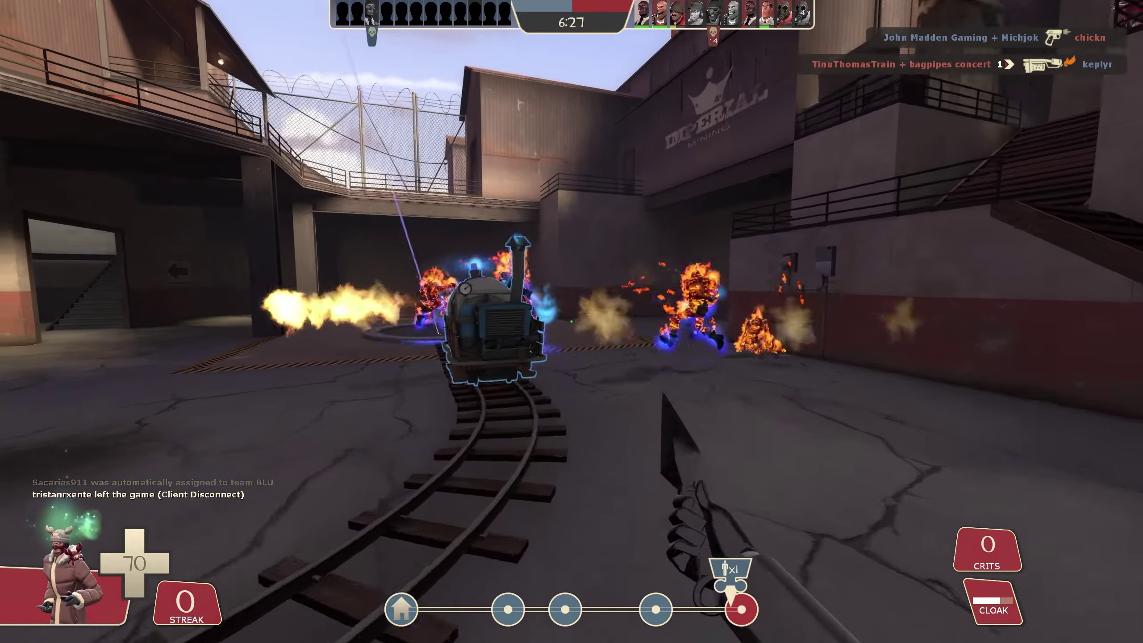
key("w")
left_click(571, 321)
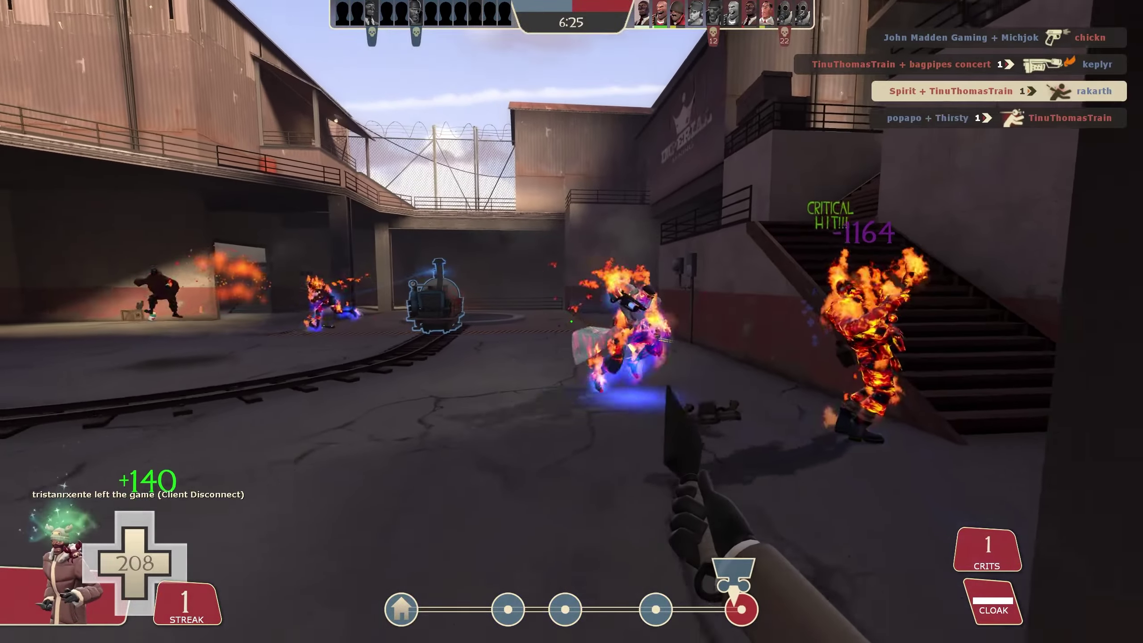
Stop the demo recording and disconnect from the server with the console's stop and disconnect commands.
key("grave")
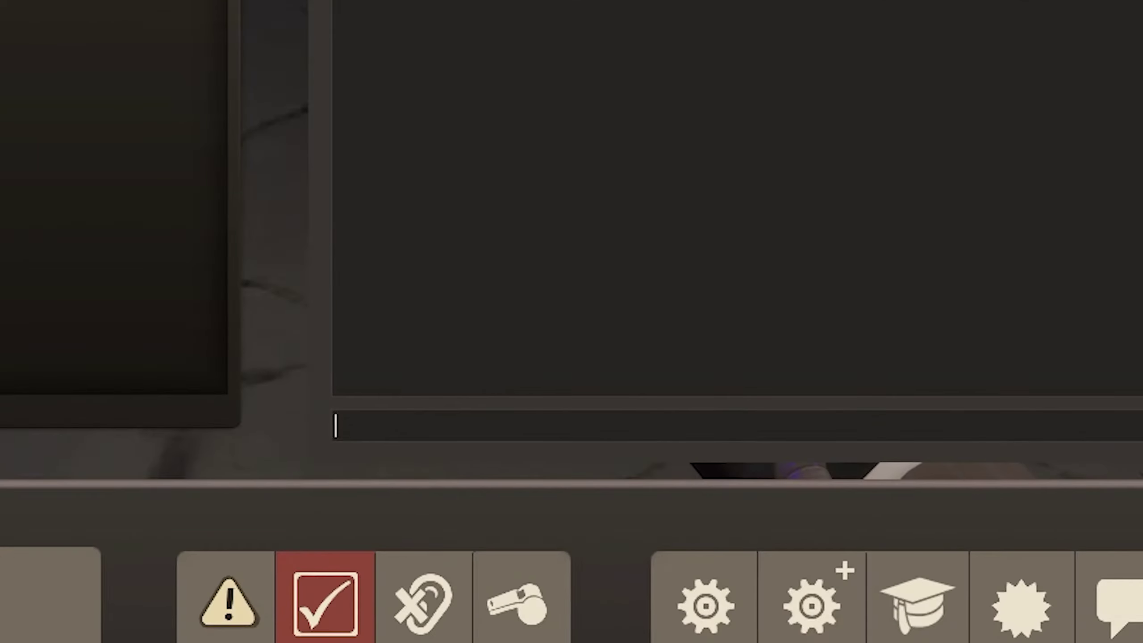
type("stop")
key("Return")
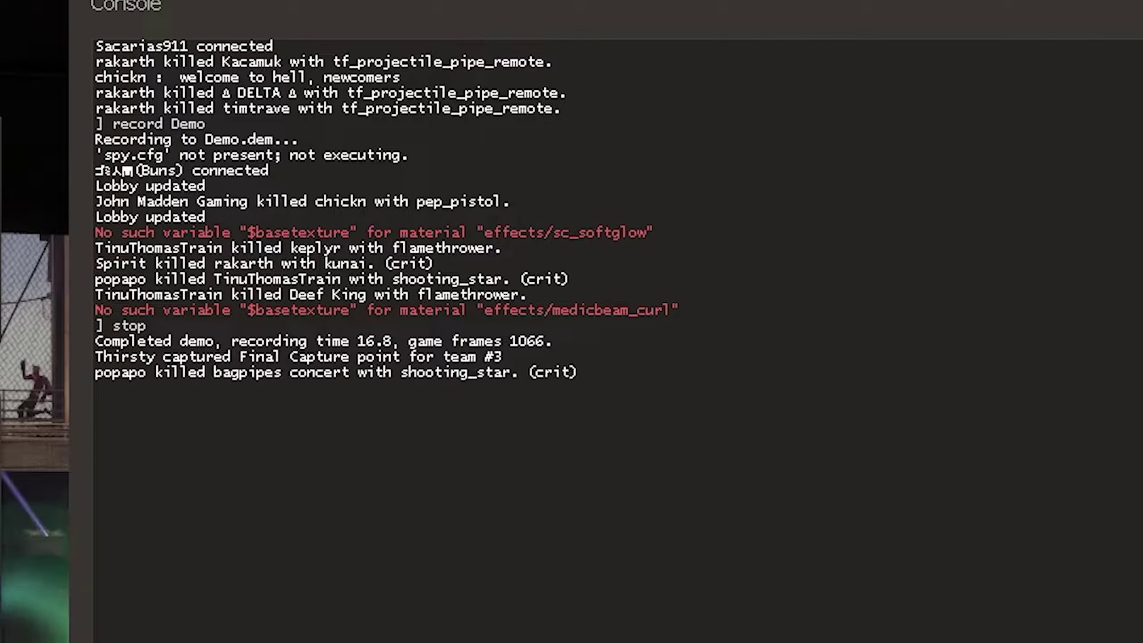
type("disconnect")
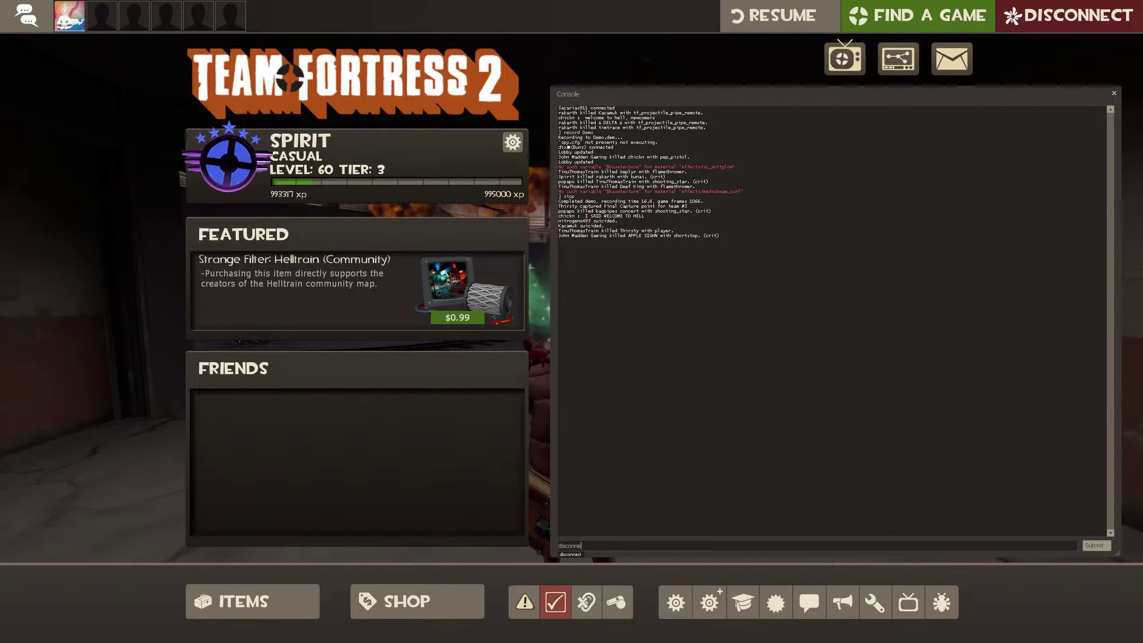
key("Return")
key("grave")
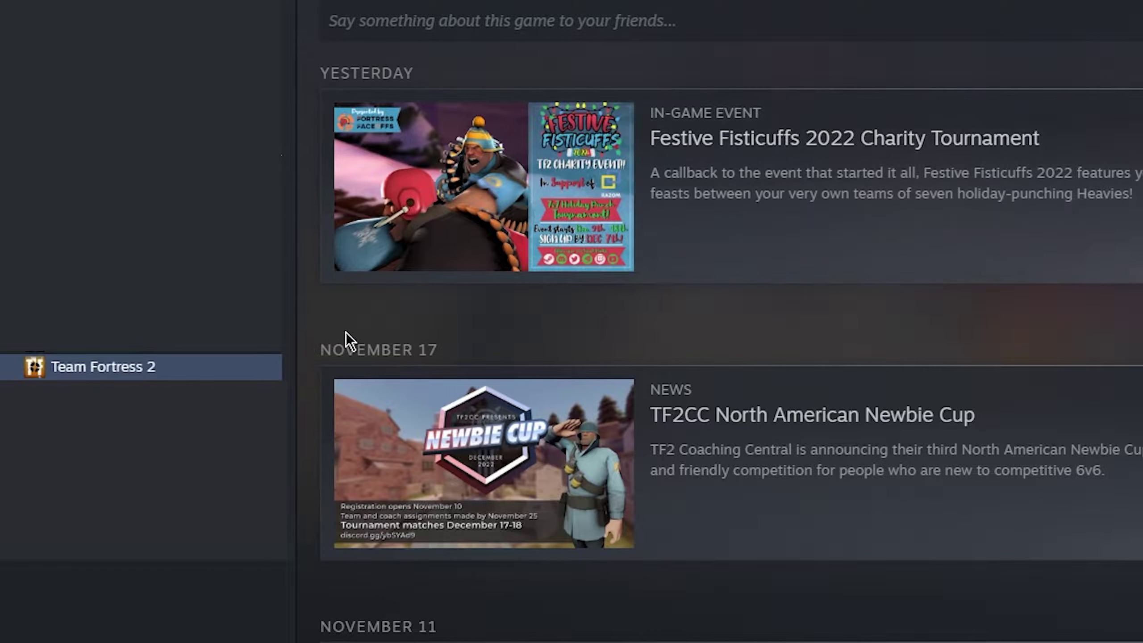
Browse Team Fortress 2's local files from the Steam library and open the tf folder.
right_click(160, 368)
mouse_move(274, 523)
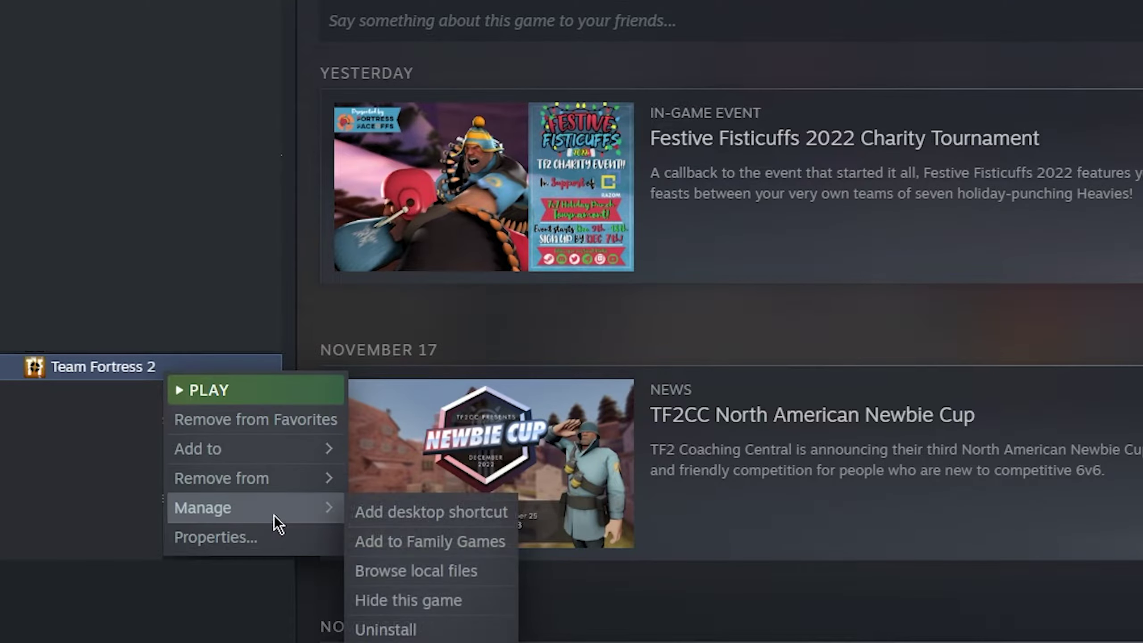
left_click(414, 571)
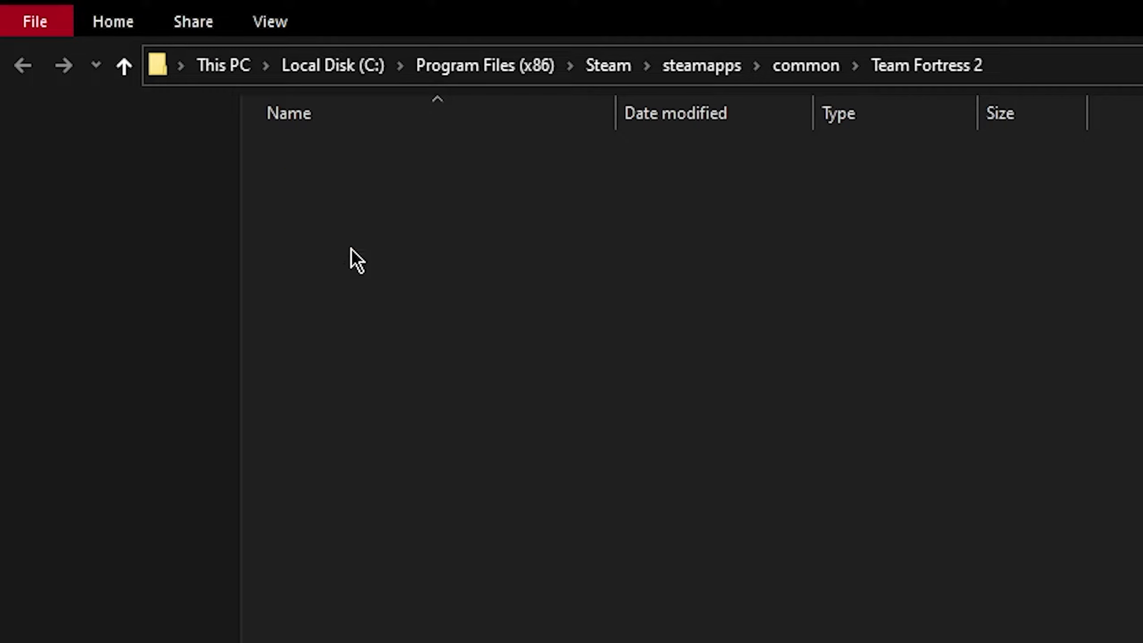
double_click(351, 250)
scroll(428, 373, "down", 2)
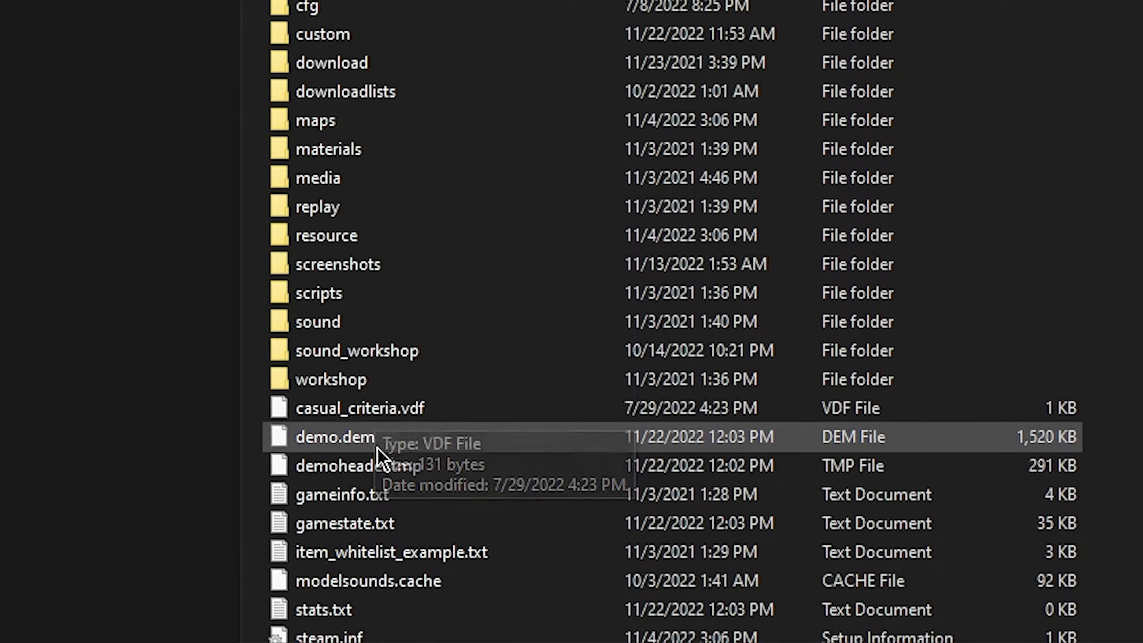
Move demo.dem from the tf folder into replay\client\replays.
left_click(388, 443)
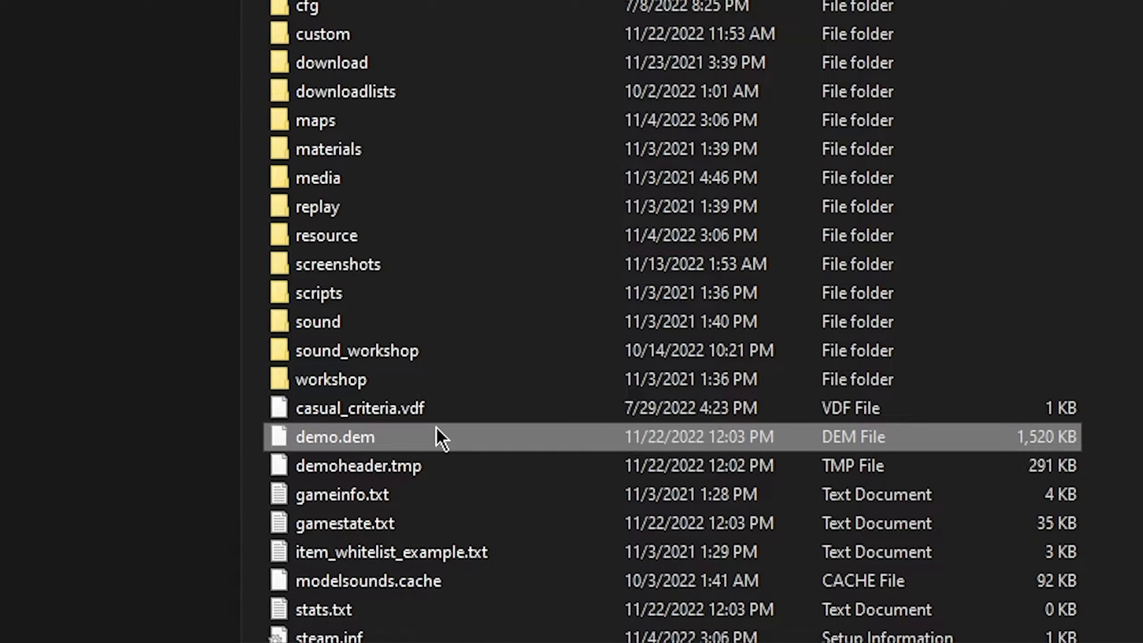
right_click(335, 446)
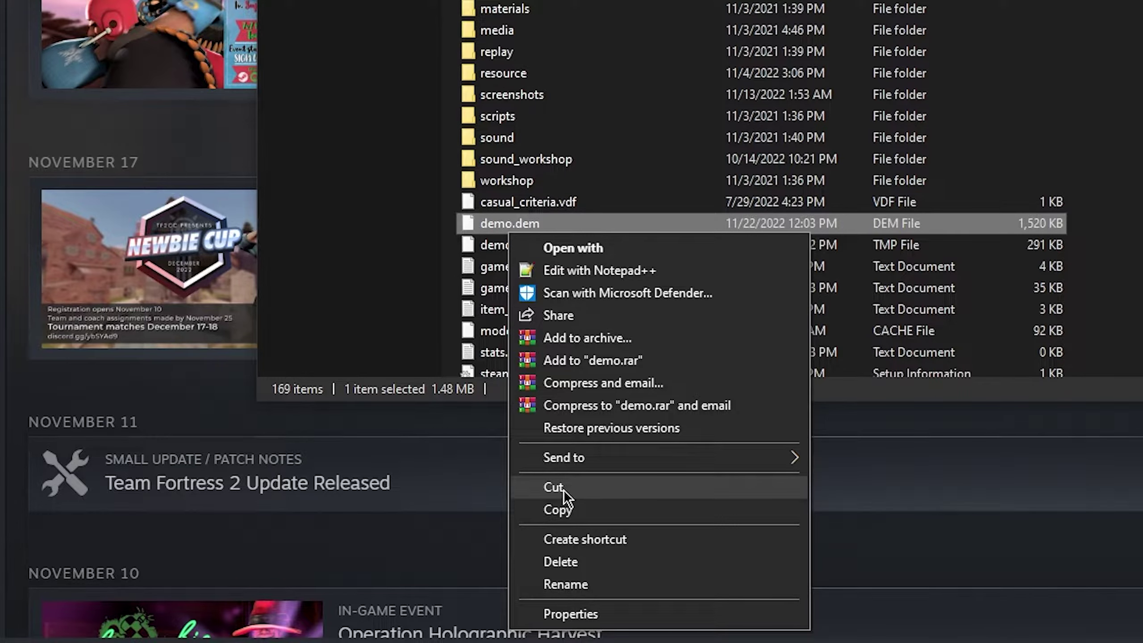
left_click(564, 490)
double_click(497, 51)
left_click(316, 106)
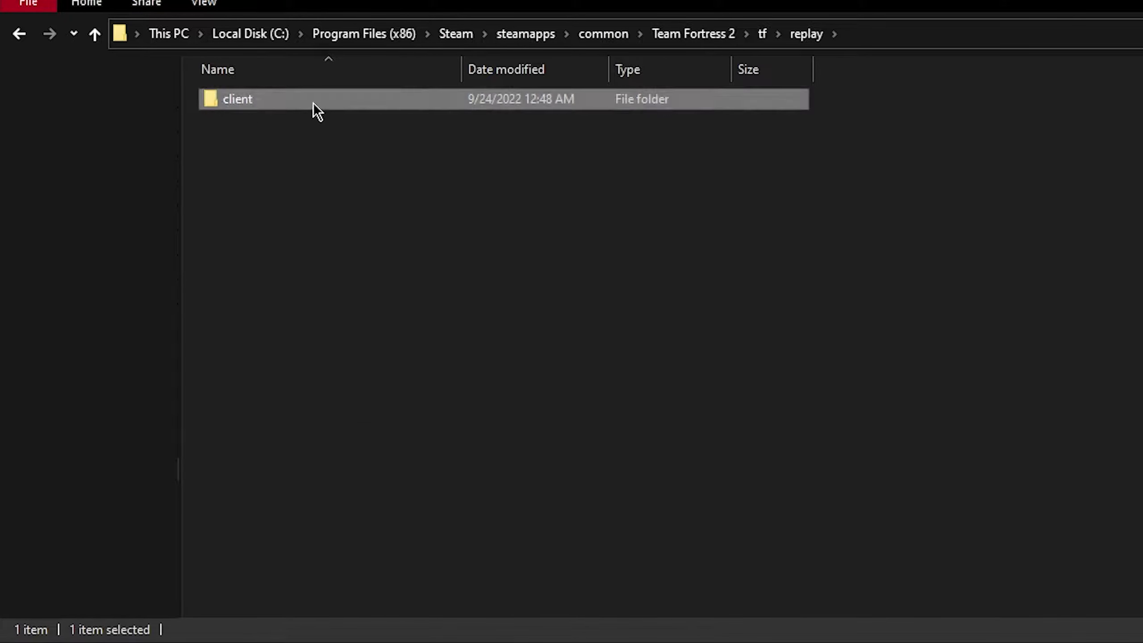
double_click(313, 103)
double_click(320, 186)
key("ctrl+v")
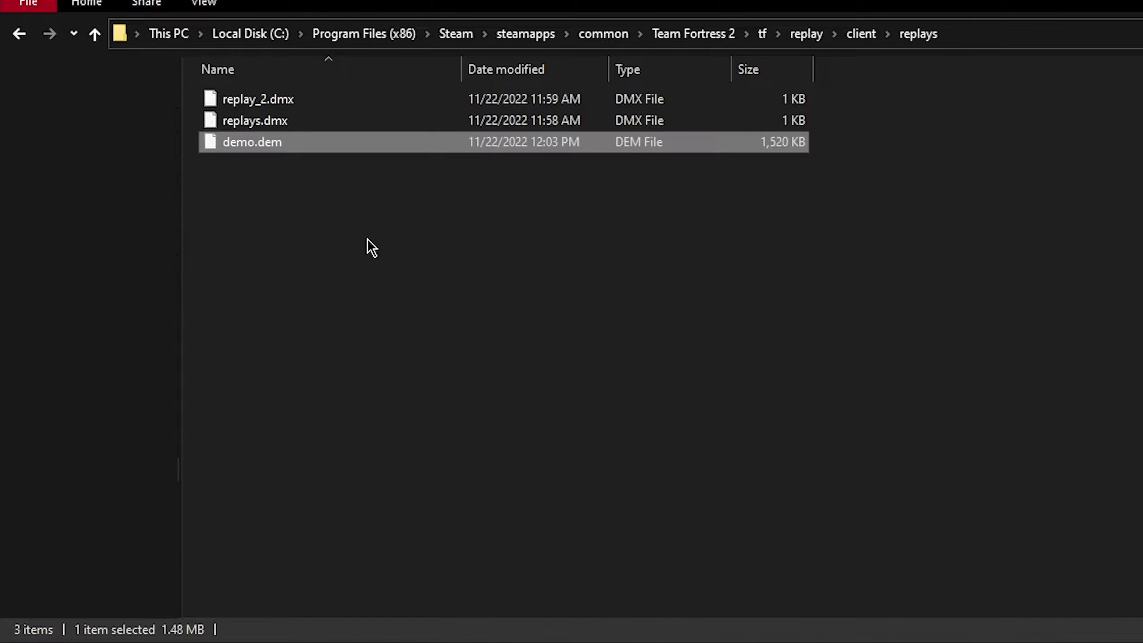
left_click(371, 247)
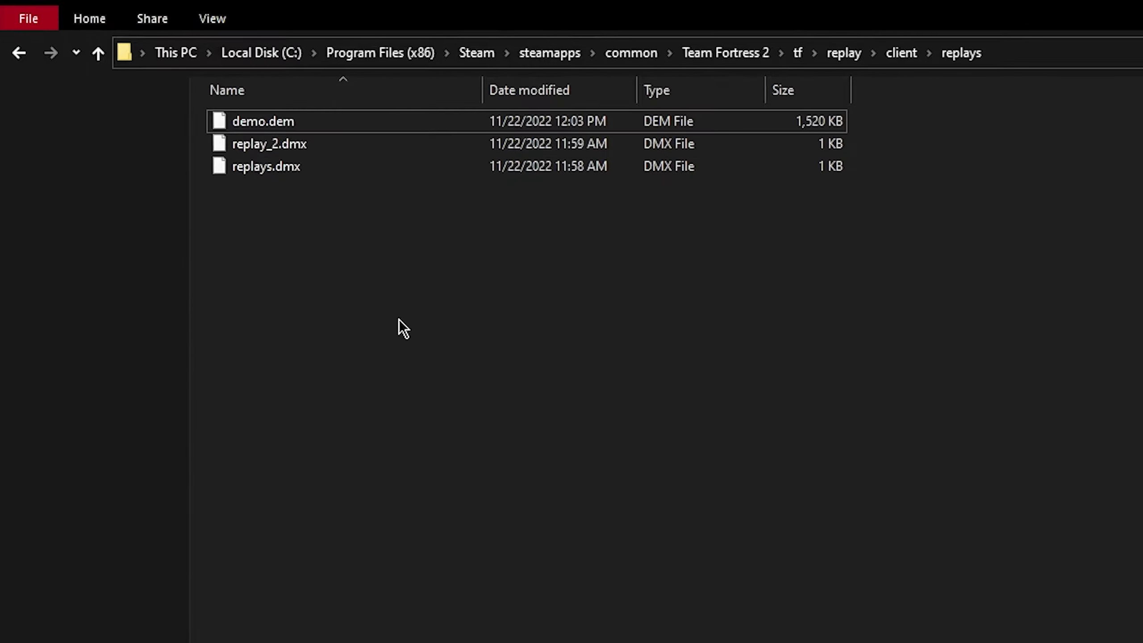
Duplicate replay_2.dmx in the replays folder and rename the copy replay_3.dmx.
key("Down")
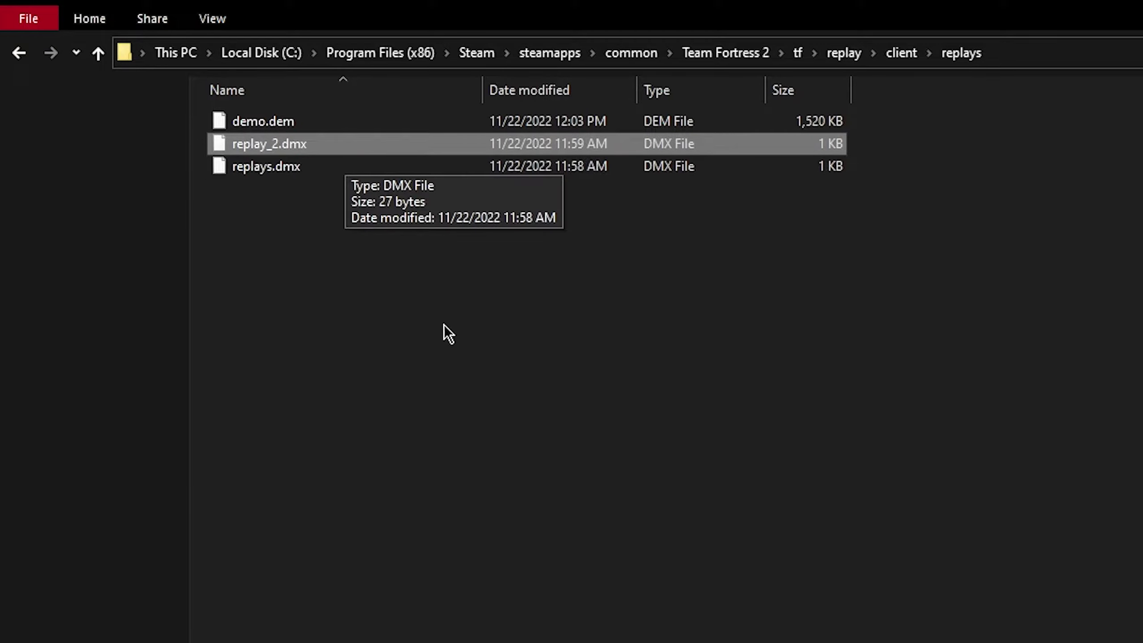
key("ctrl+v")
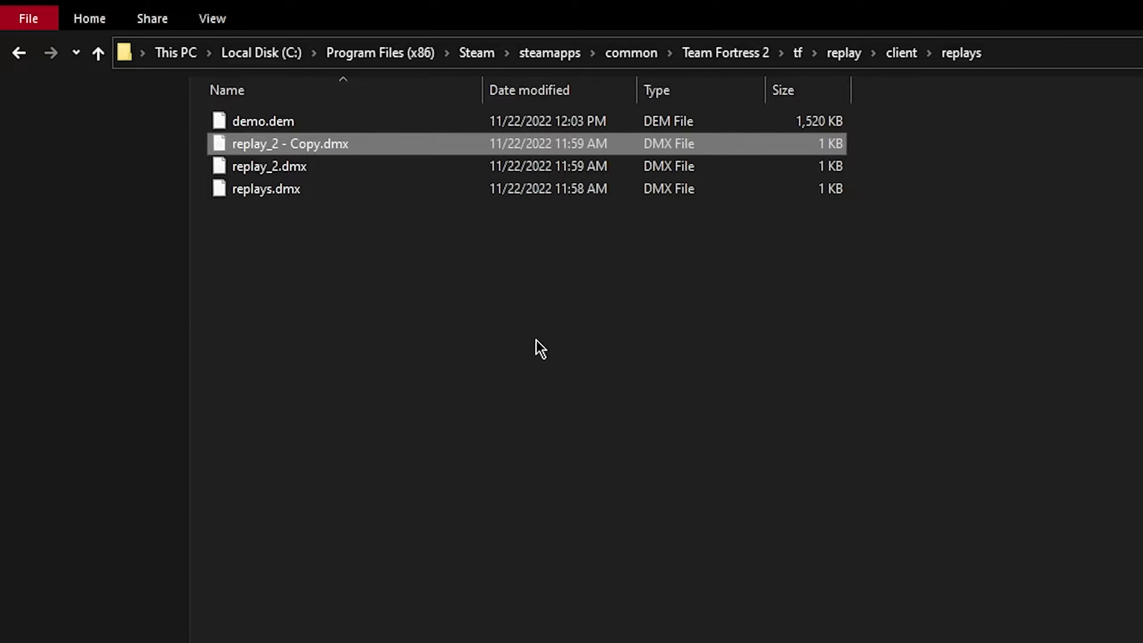
right_click(317, 149)
left_click(458, 513)
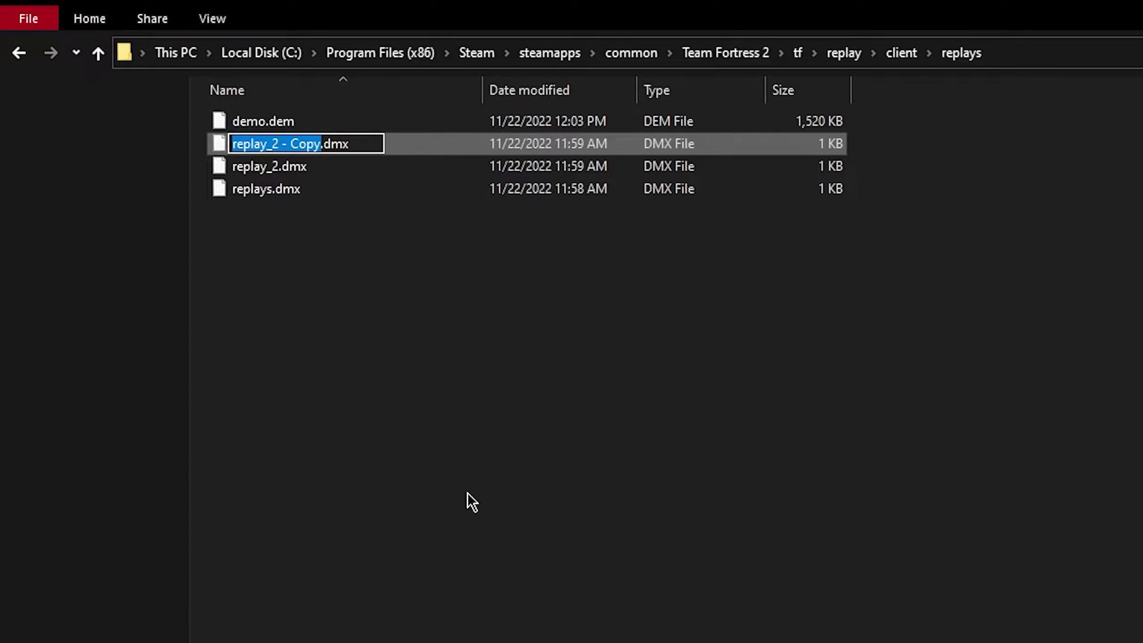
key("Right")
key("shift+Left")
key("shift+Left")
key("shift+Left")
key("shift+Left")
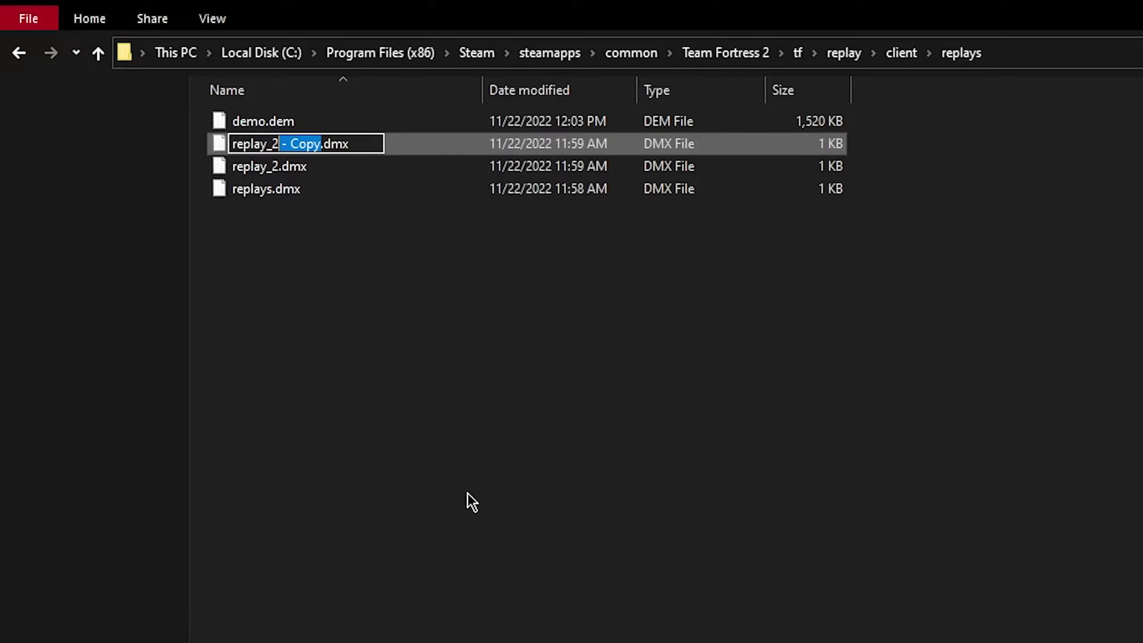
key("BackSpace")
key("BackSpace")
type("3")
key("Return")
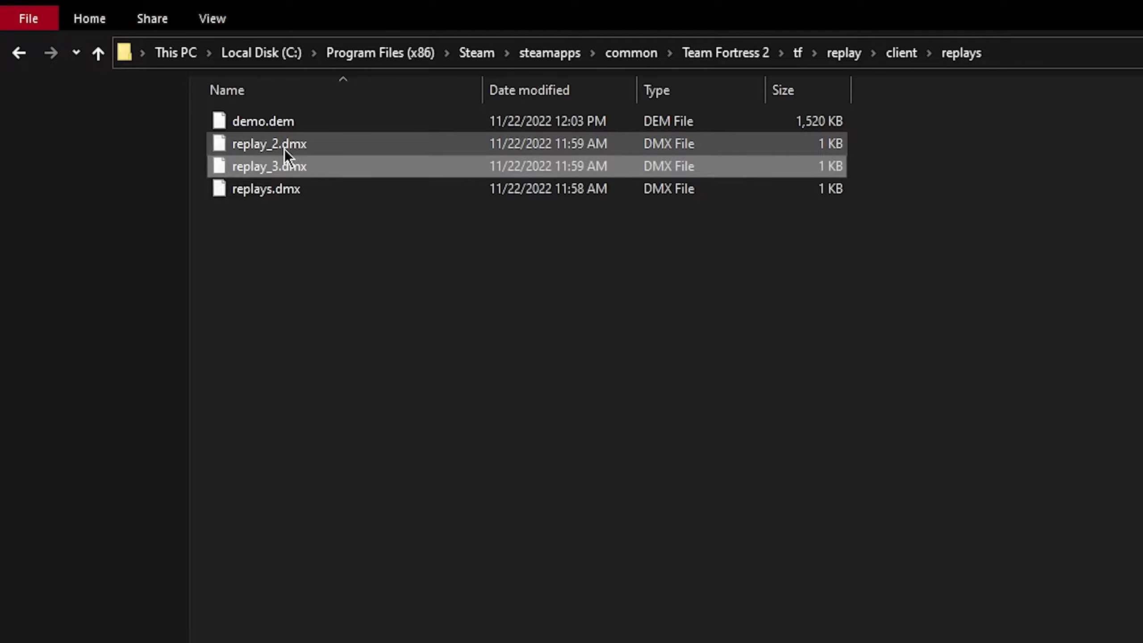
Open replay_3.dmx with Notepad, keeping it set as the app always used for .dmx files.
right_click(284, 167)
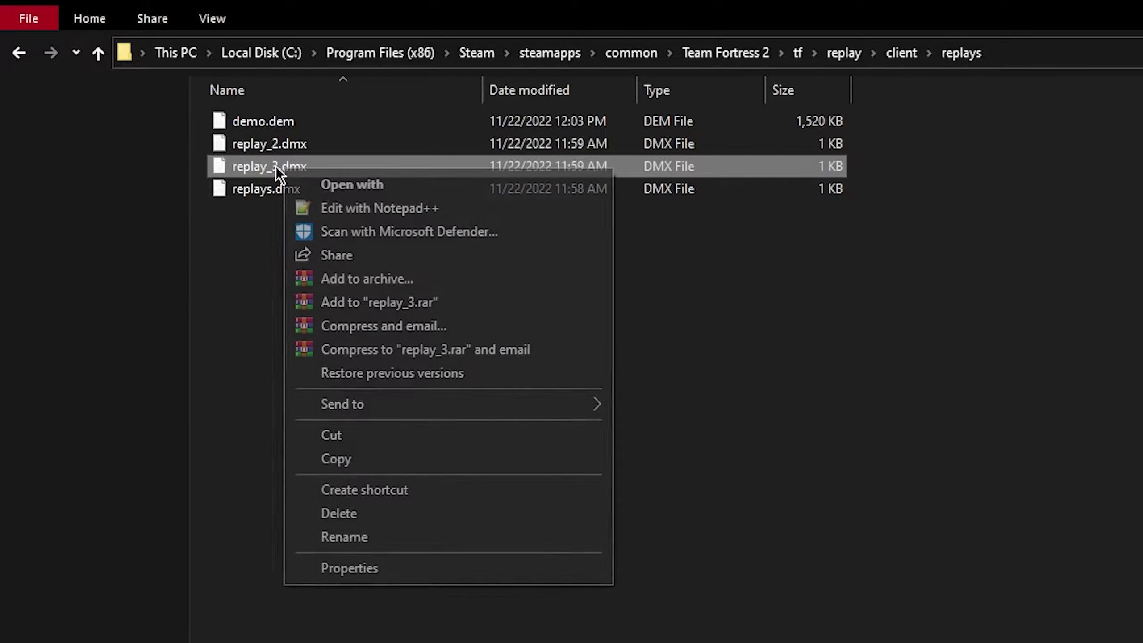
left_click(346, 186)
left_click(718, 2)
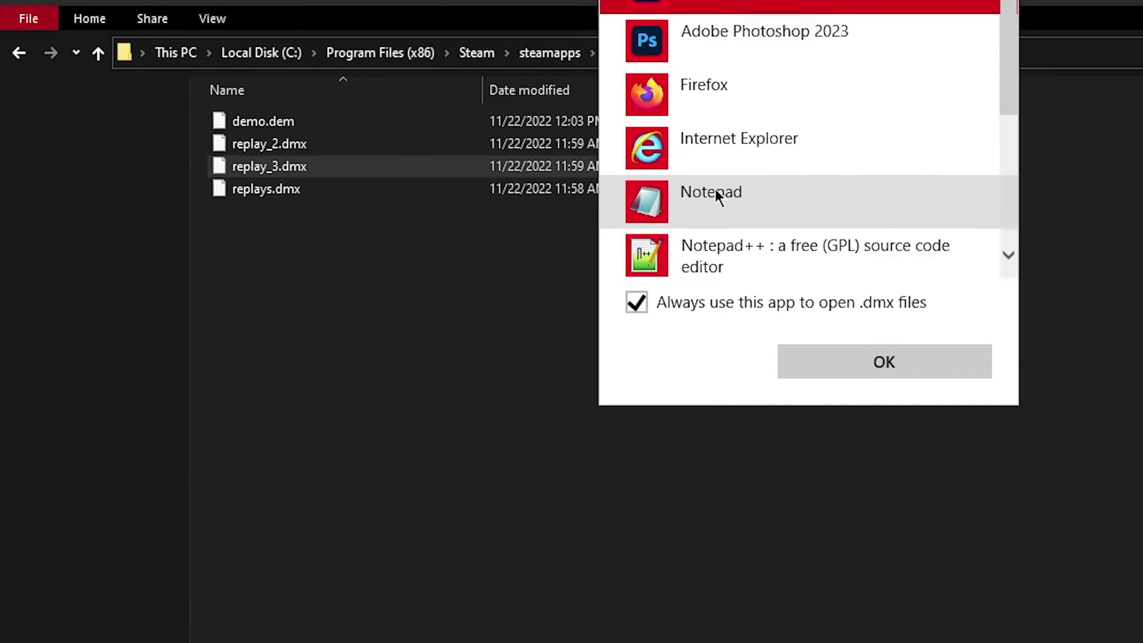
left_click(715, 192)
left_click(835, 357)
Replace the entire contents of replay_3.dmx with the copied short replay template.
key("ctrl+a")
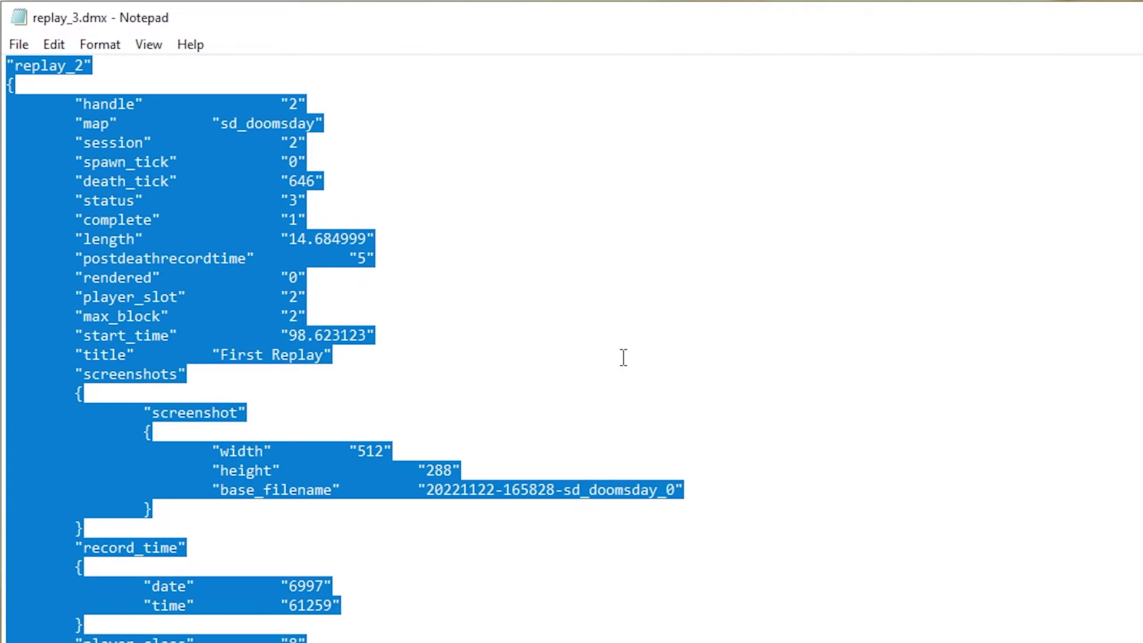
key("Delete")
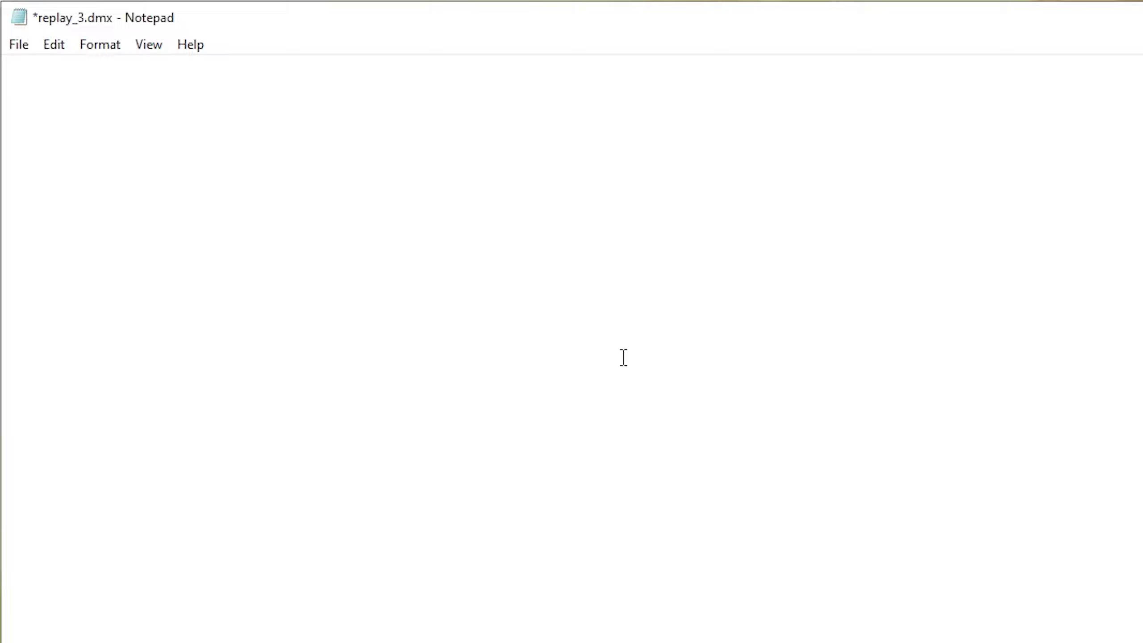
key("ctrl+v")
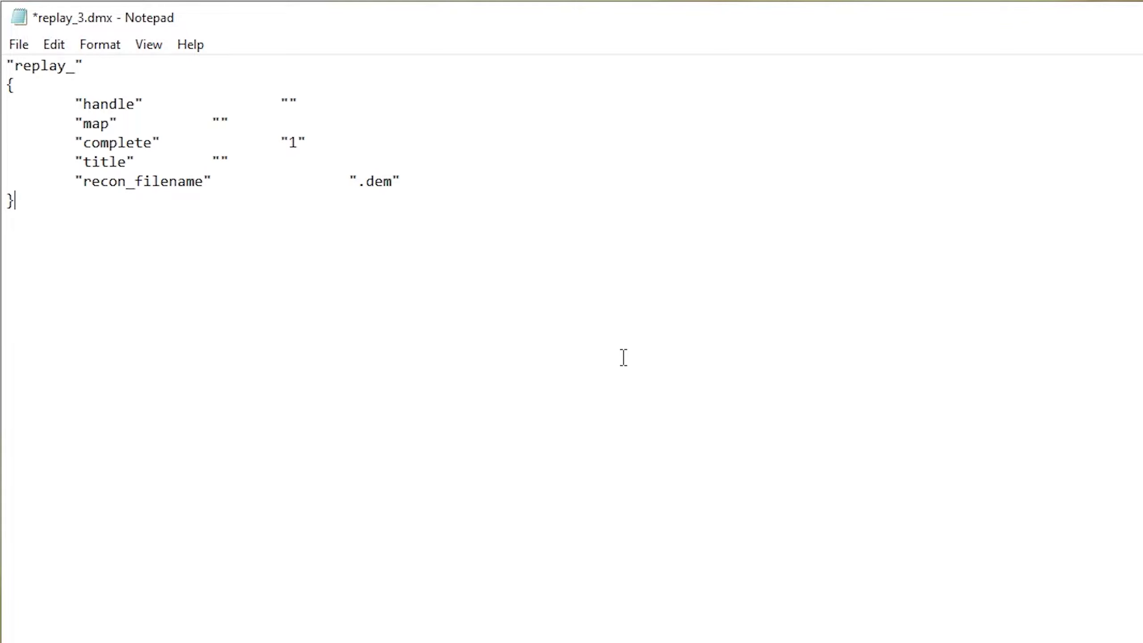
Complete the template's heading as replay_3 and set the handle to 3.
left_click(75, 68)
type("3")
left_click(289, 102)
type("3")
Set the map to pl_badwater and the title to "crazy backstab".
key("ctrl+v")
type("crazy backsta")
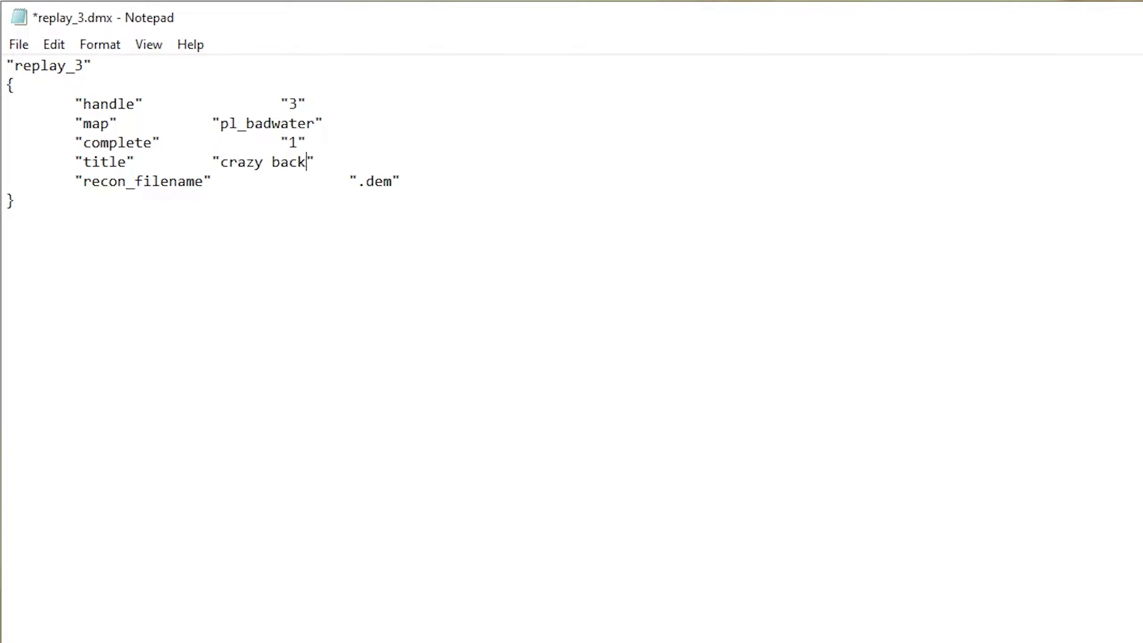
type("b")
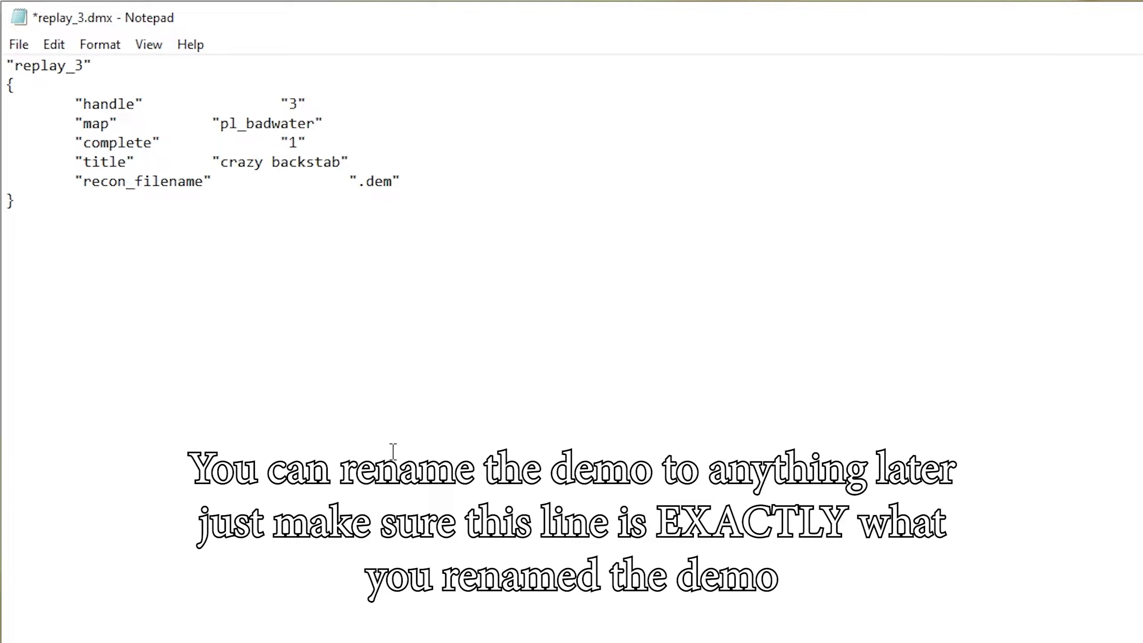
Set recon_filename to demo.dem, then save replay_3.dmx and close it.
type("demo")
key("ctrl+s")
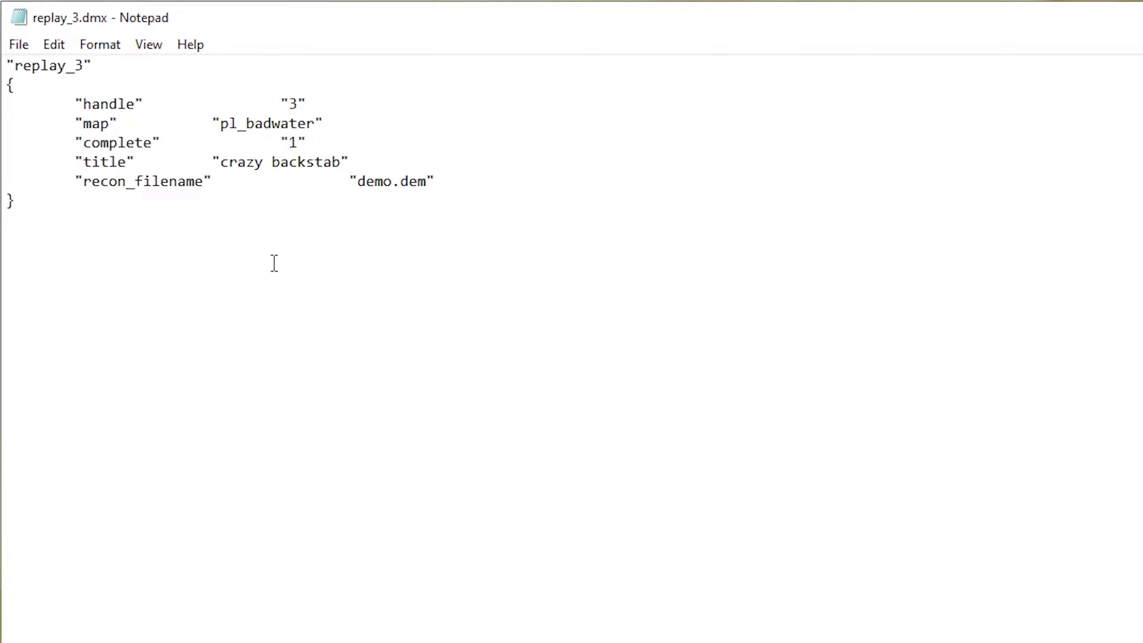
left_click(54, 44)
mouse_move(19, 44)
left_click(52, 139)
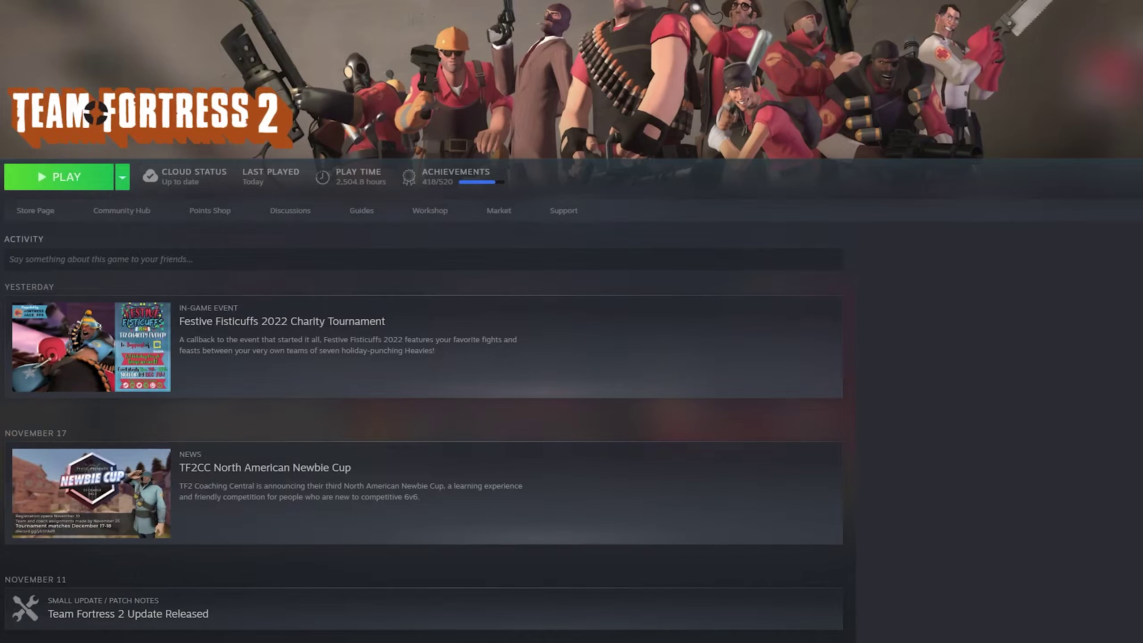
Launch Team Fortress 2 from Steam and start watching the "crazy backstab" replay.
left_click(59, 176)
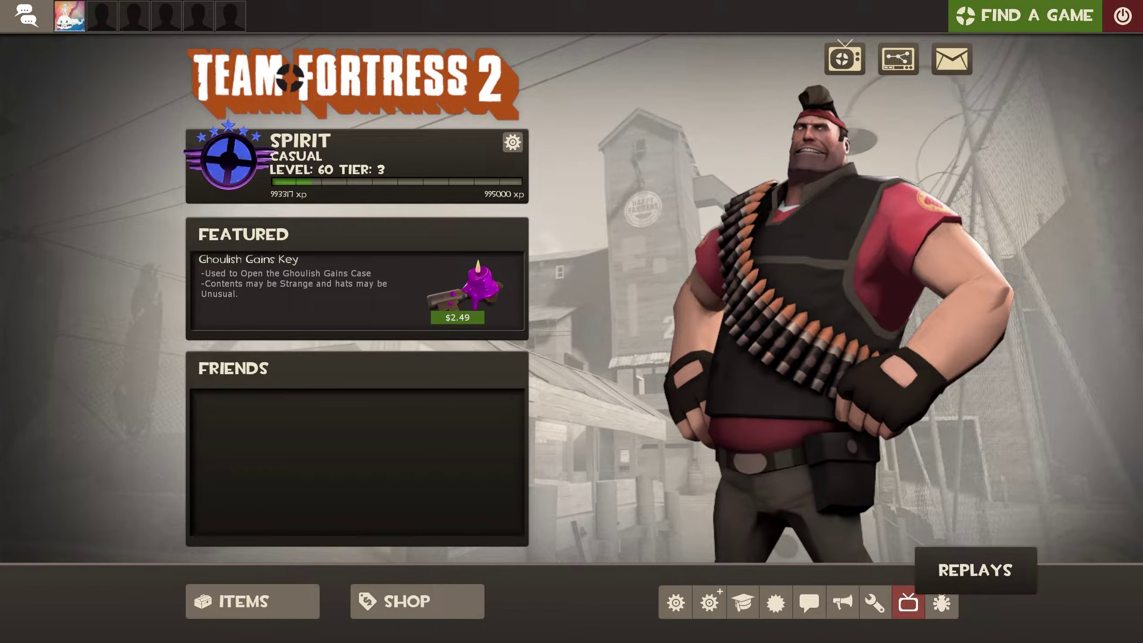
left_click(908, 602)
mouse_move(262, 228)
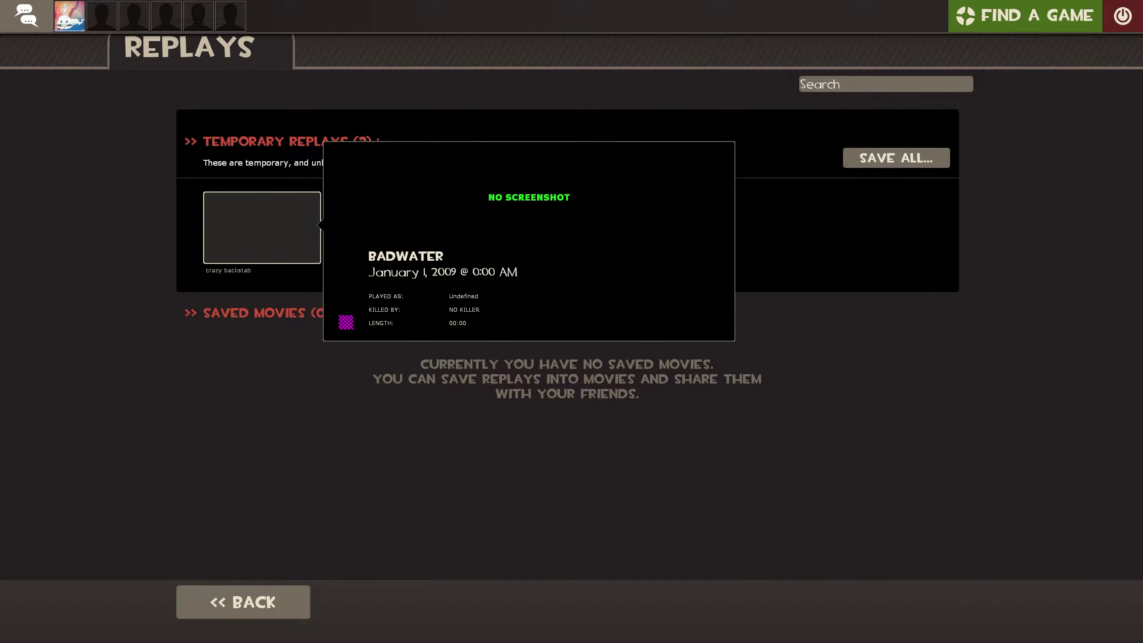
left_click(262, 227)
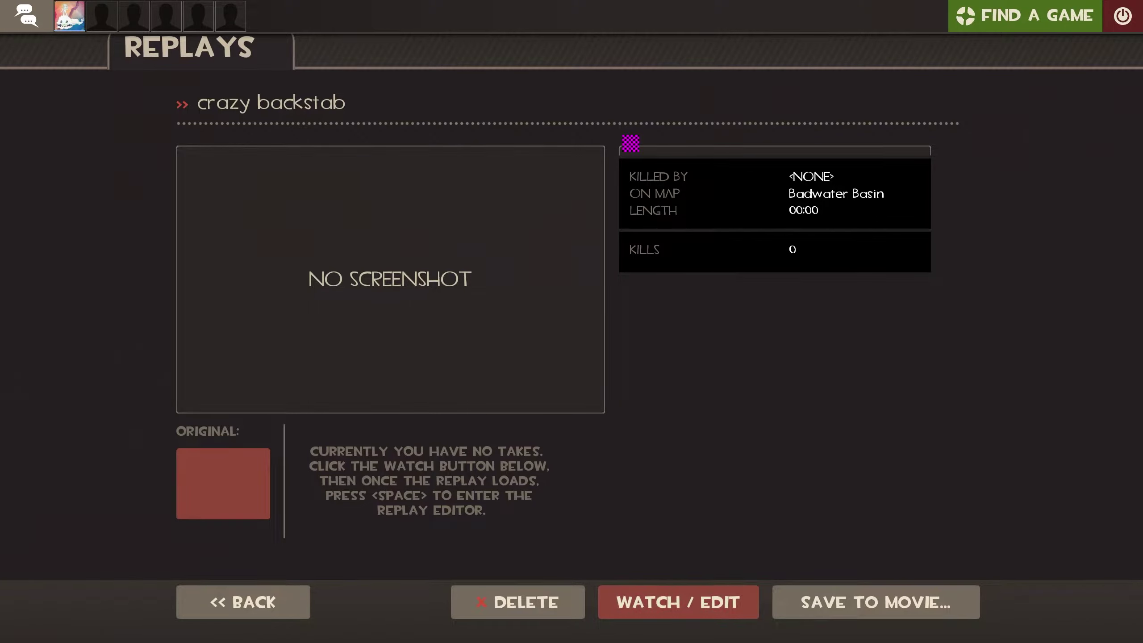
left_click(678, 602)
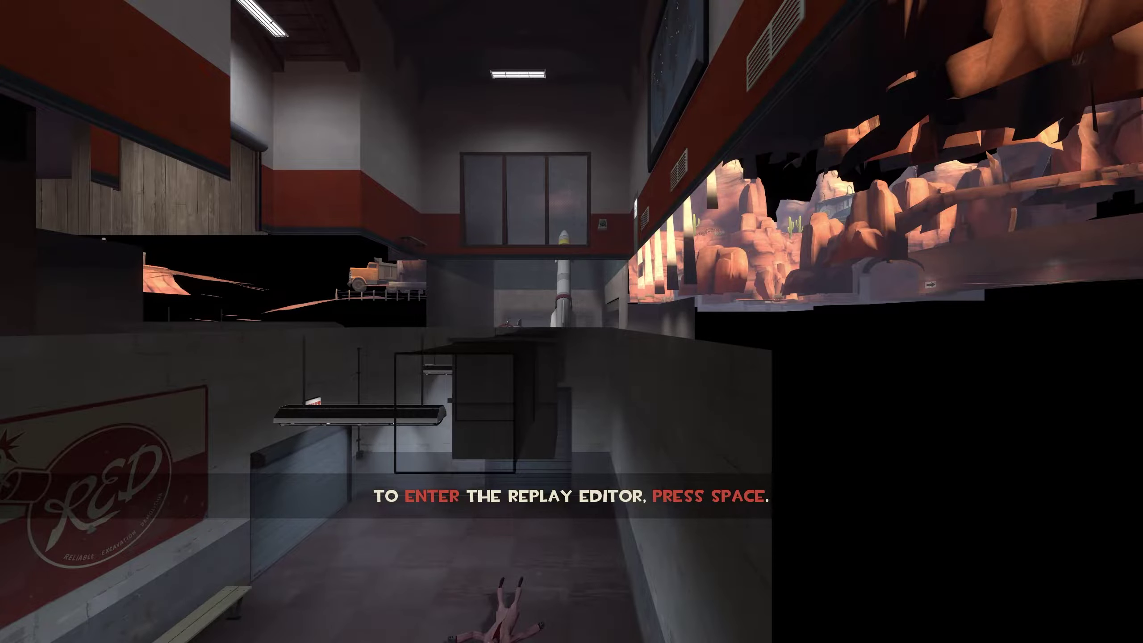
Enter the replay editor with the Demo Playback window shown and fly the free camera through the map.
key("space")
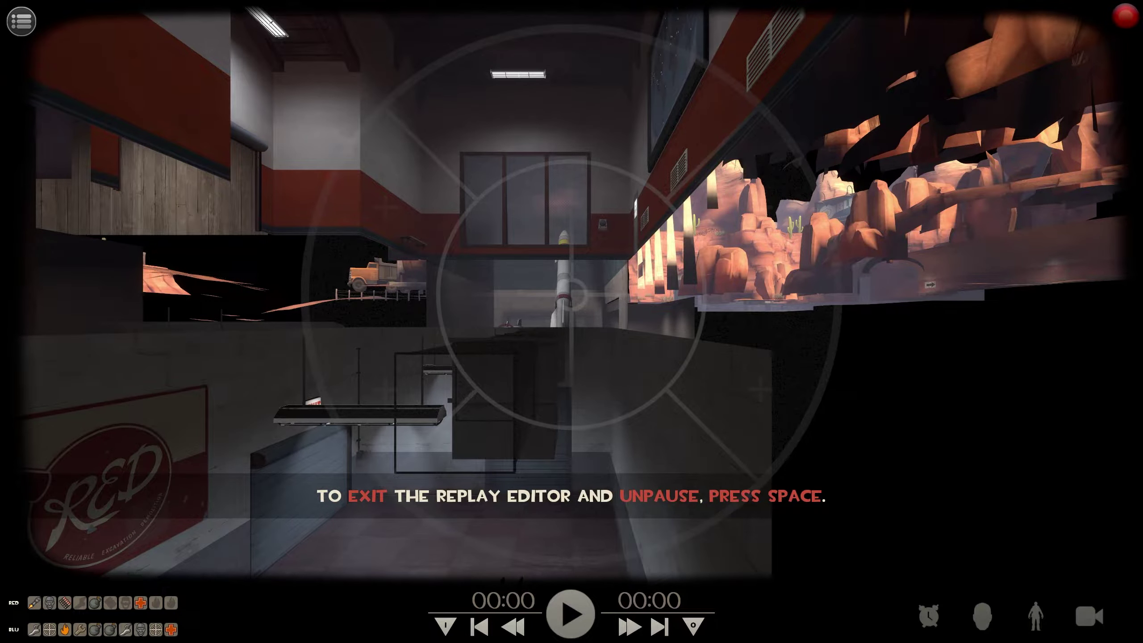
key("shift+F2")
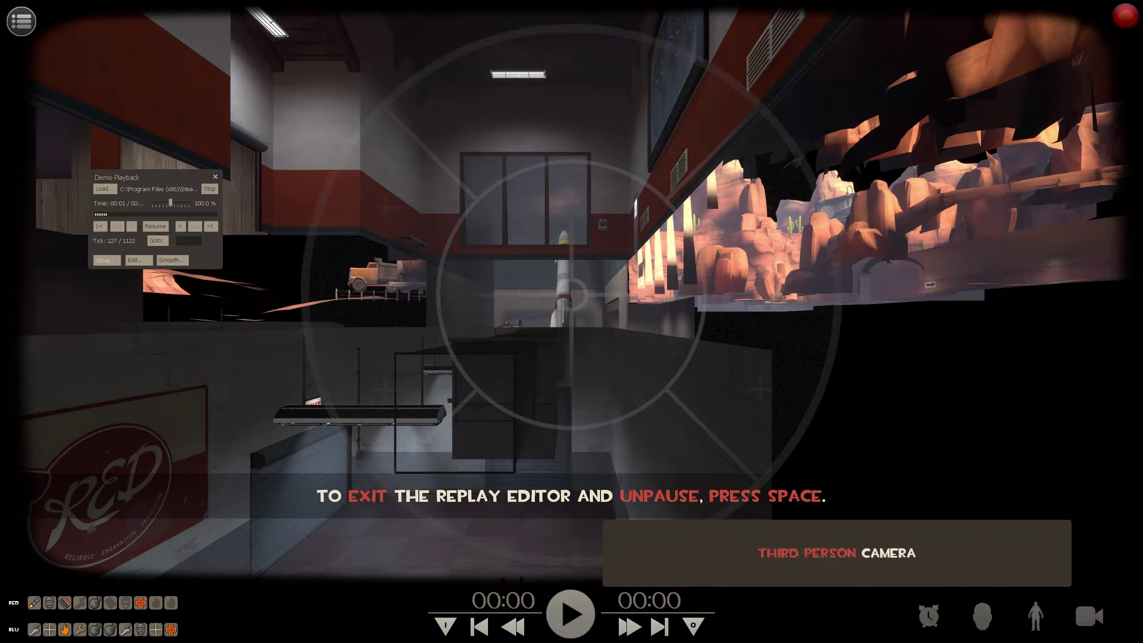
left_click(1089, 616)
left_click(572, 294)
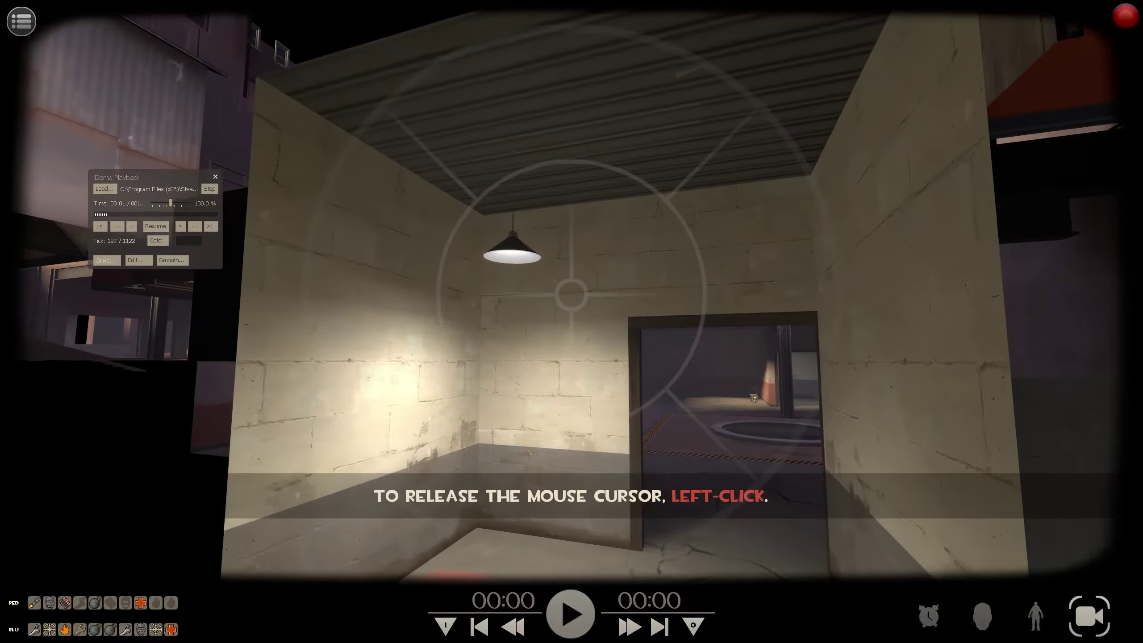
key("w")
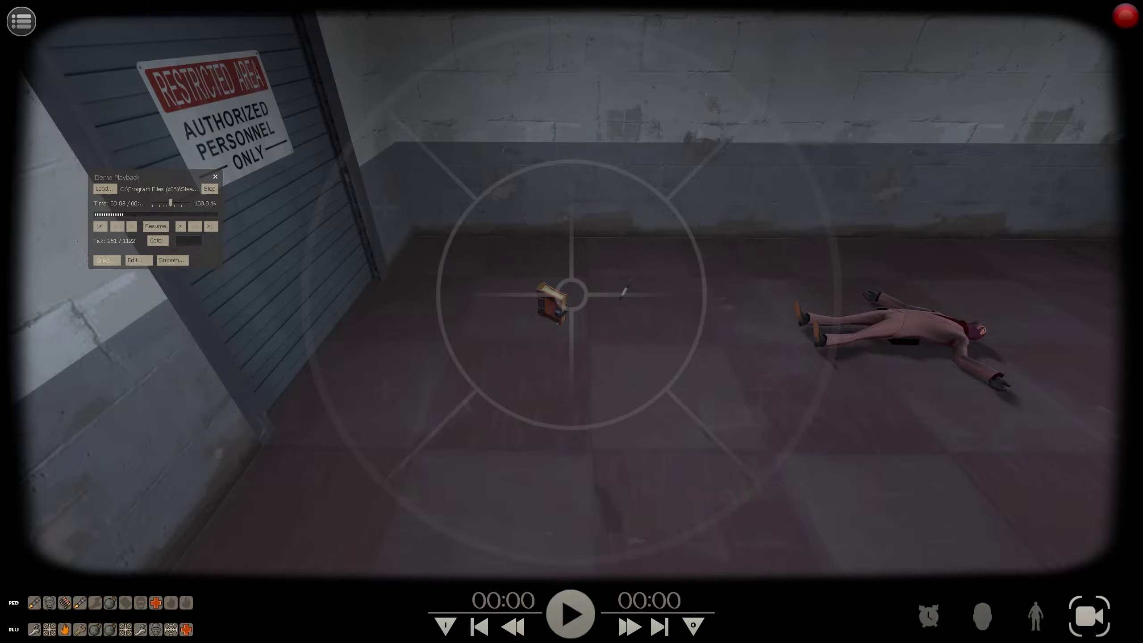
Clear the console, run the sv_cheats and thirdperson commands, and return to the replay.
key("Escape")
type("cle")
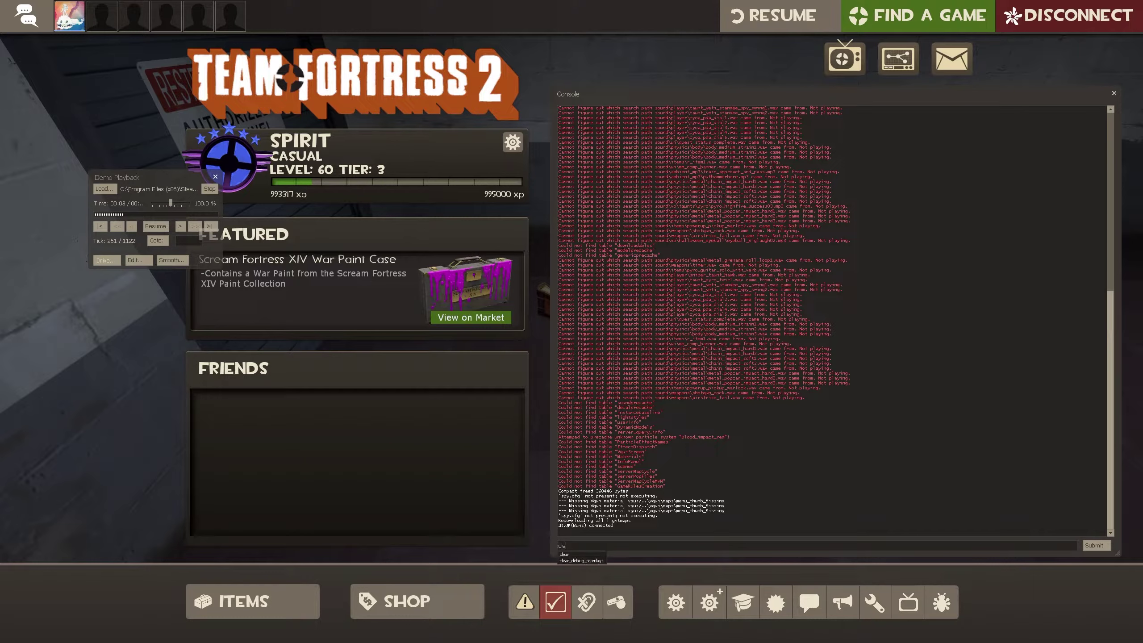
type("ar")
key("Return")
type("sv_cheat")
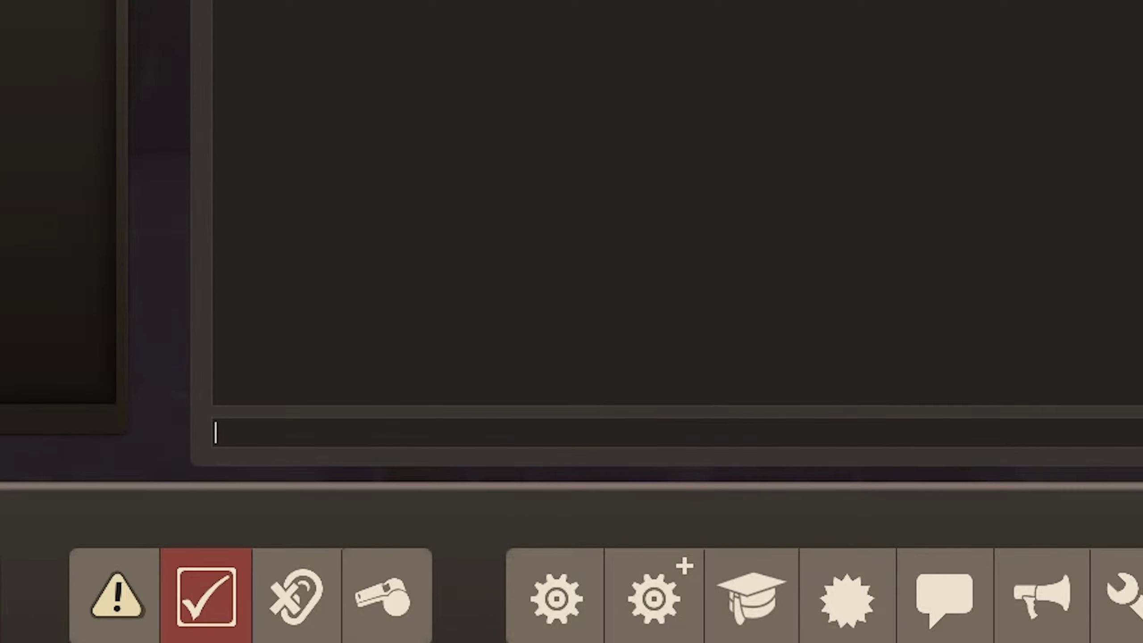
type("thirdpers")
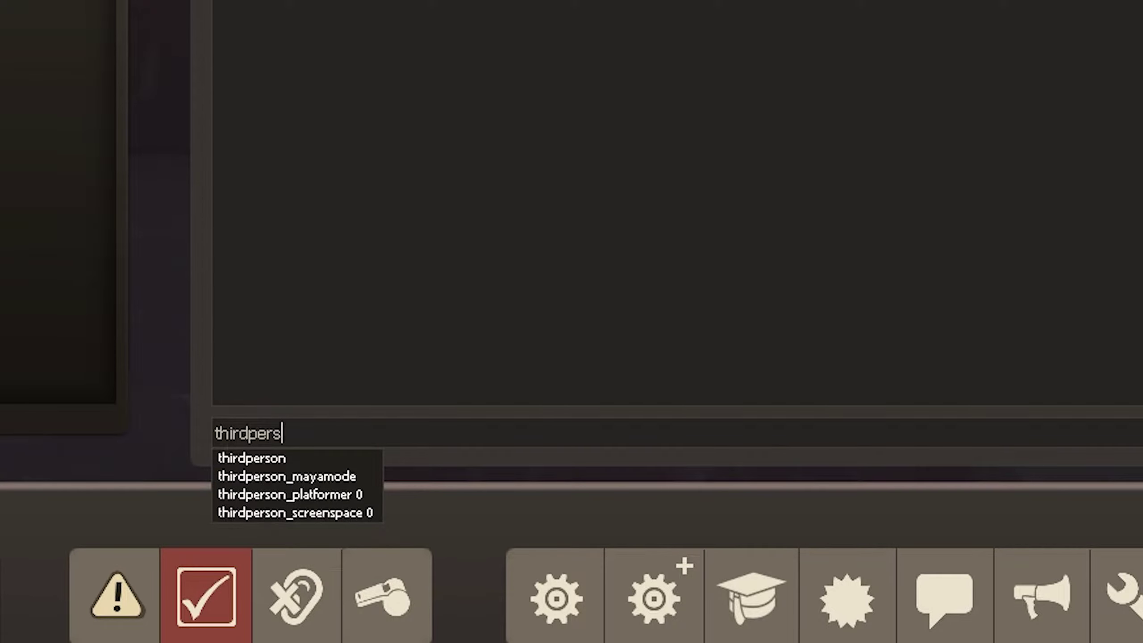
type("on")
key("Return")
key("Escape")
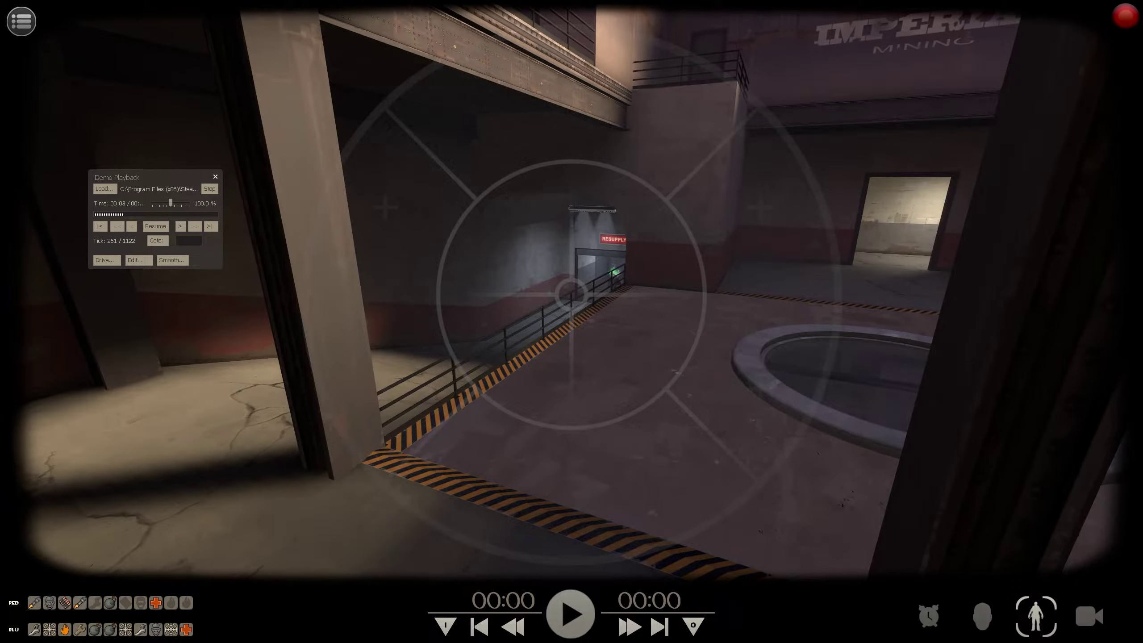
Hide the Demo Playback window and play the replay briefly before pausing it in the editor.
key("shift+F2")
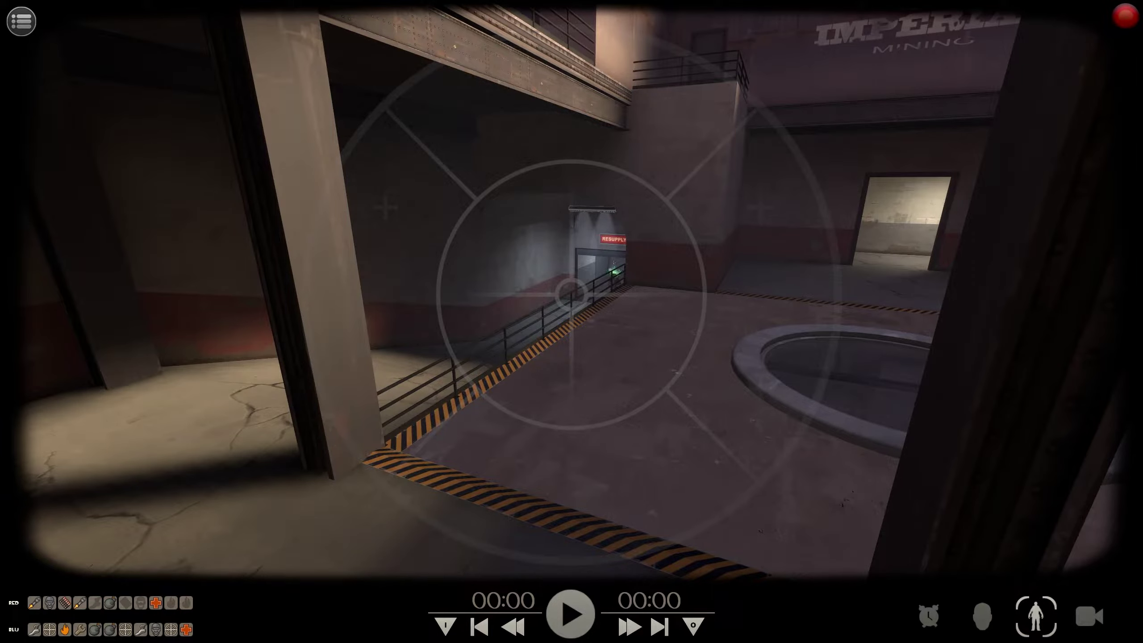
key("space")
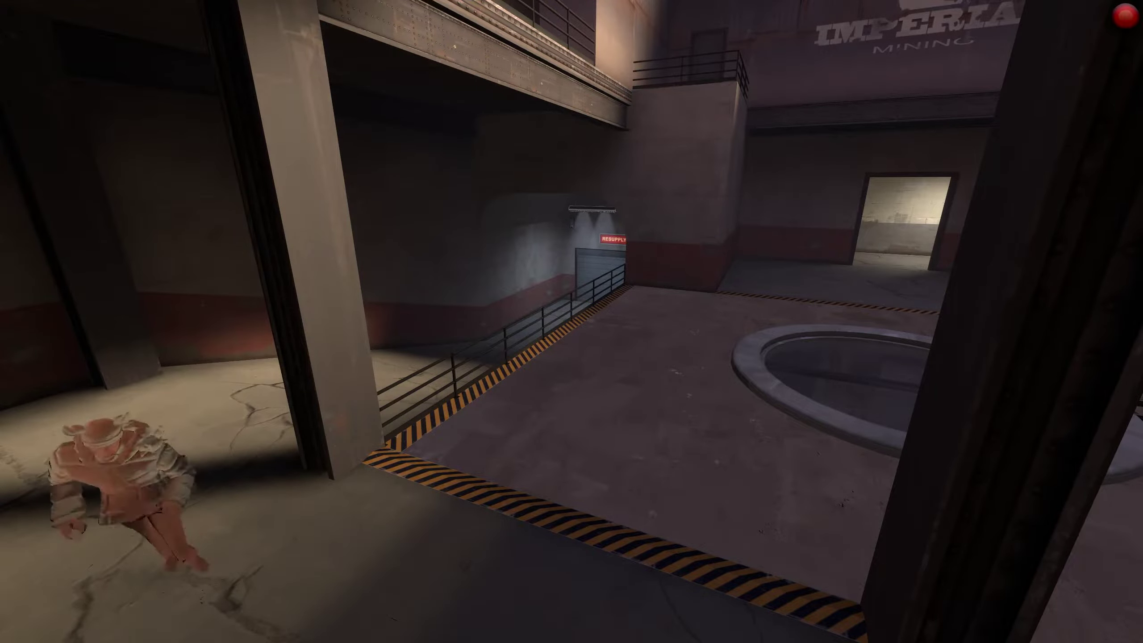
key("space")
Show the Demo Playback window and position the free camera facing the payload cart and the players around it.
key("shift+F2")
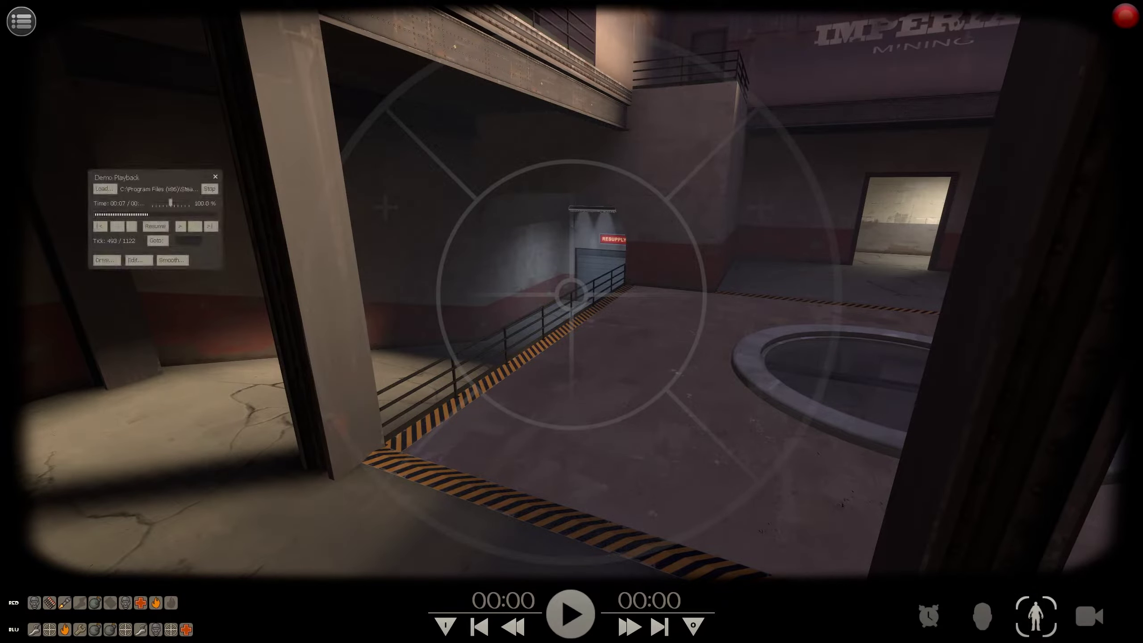
left_click(1089, 616)
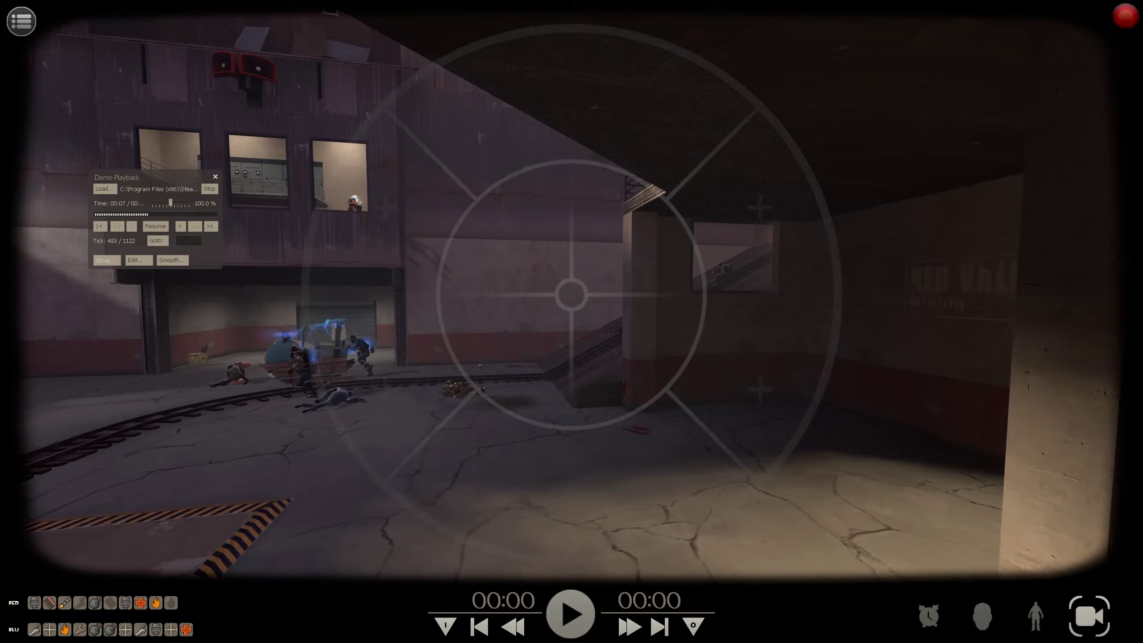
key("w")
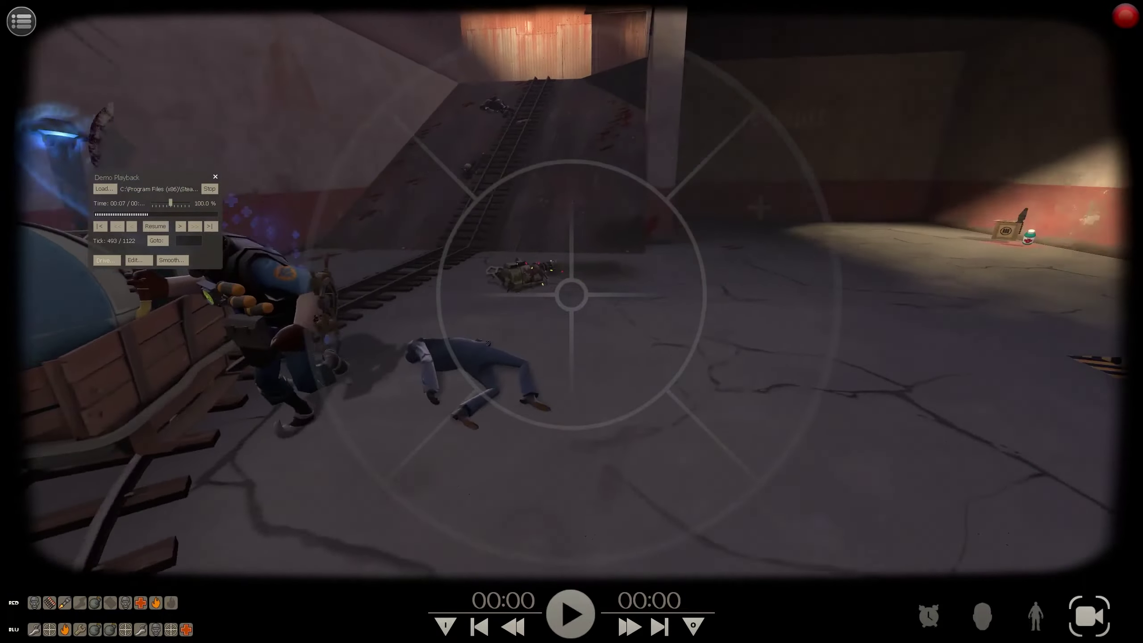
key("s")
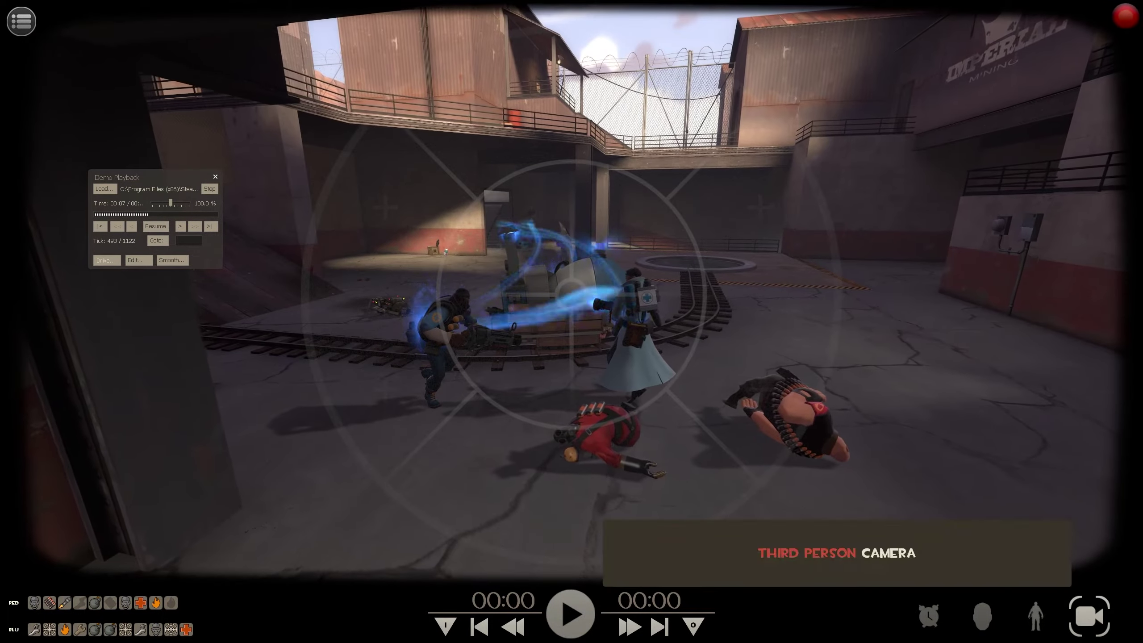
key("s")
Play the replay from the placed camera in third-person mode, pausing to hide the Demo Playback window before resuming.
key("space")
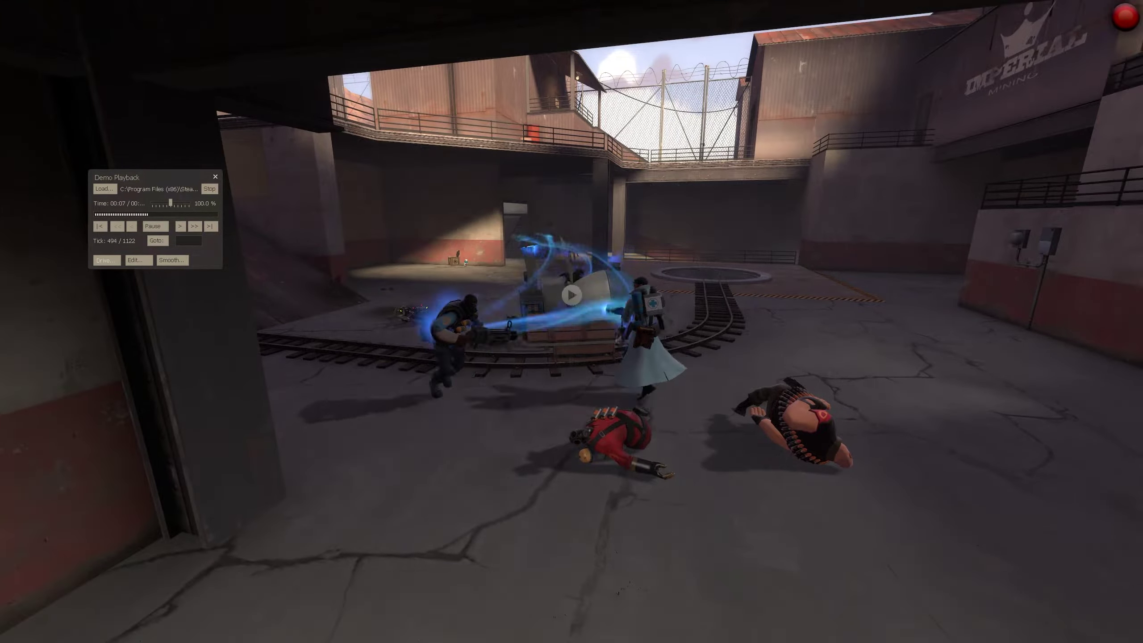
key("space")
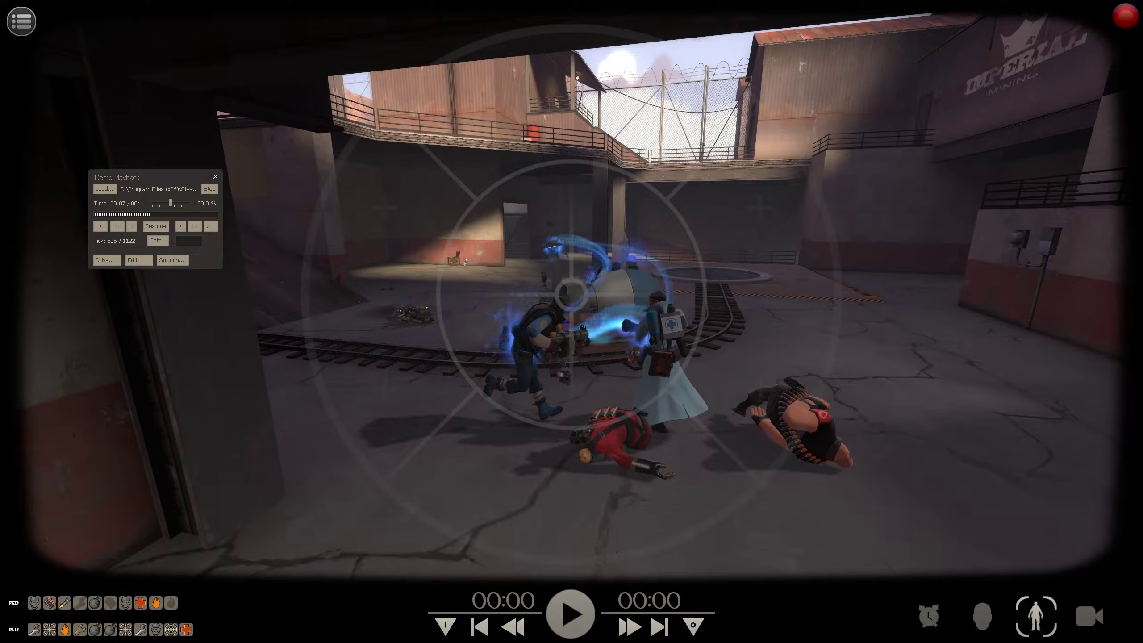
key("shift+F2")
key("space")
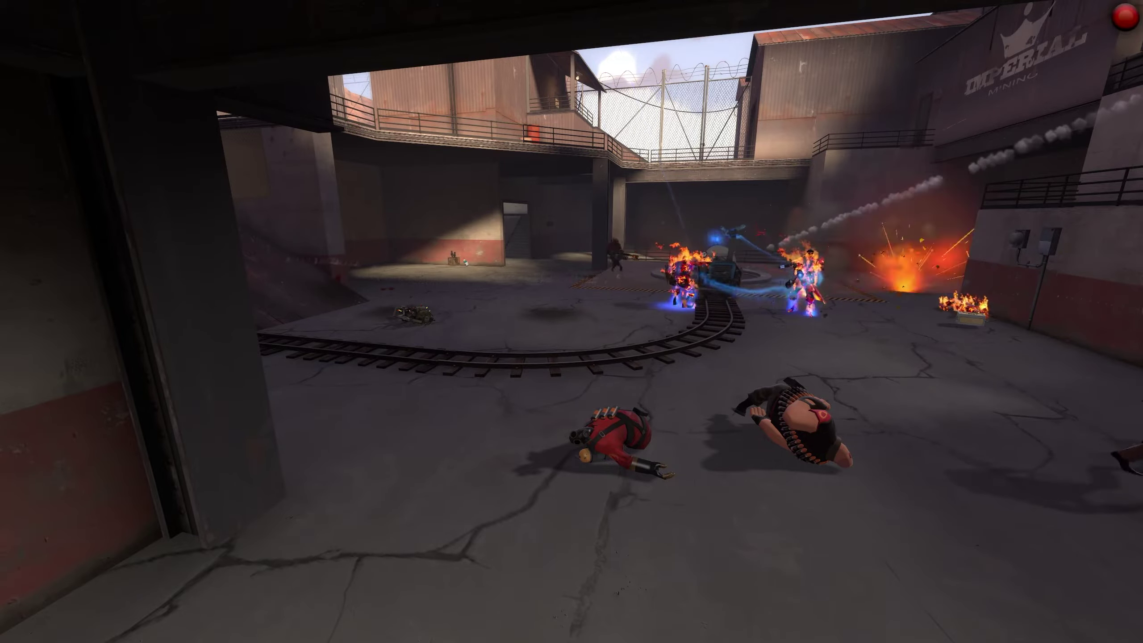
Pause the replay, show the Demo Playback window, and move the free camera beside the stairs facing the payload cart.
key("space")
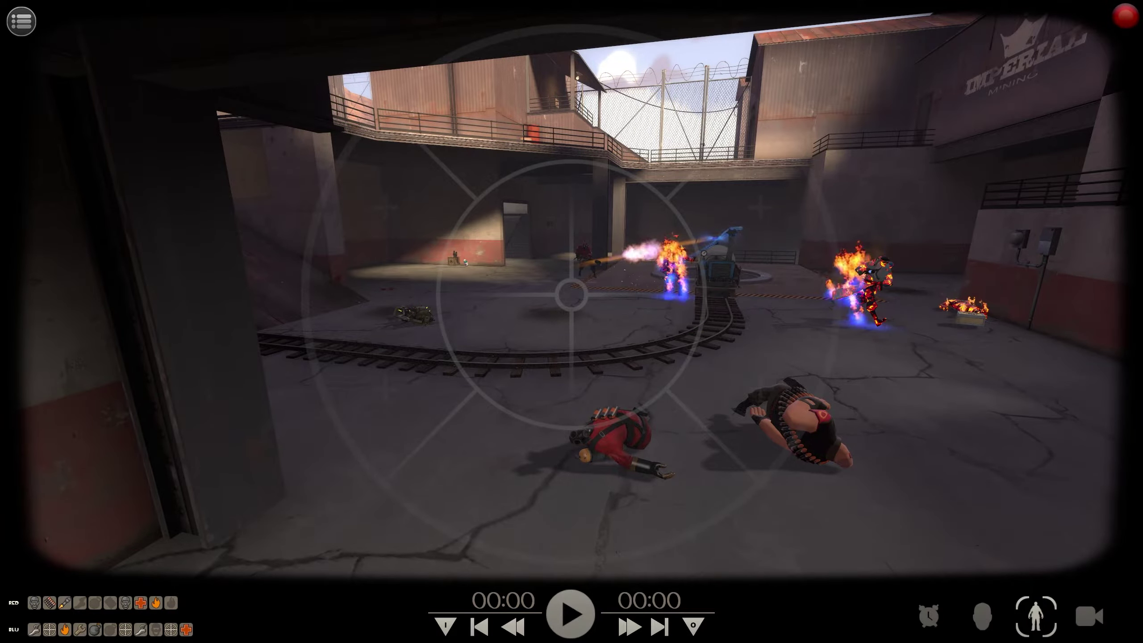
key("shift+F2")
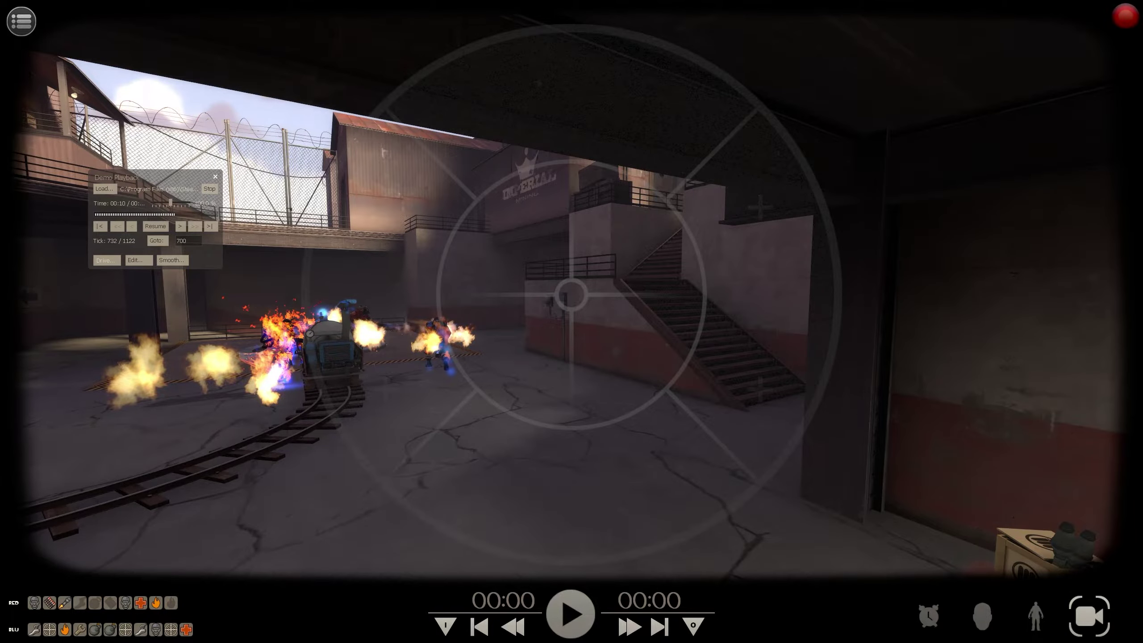
key("w")
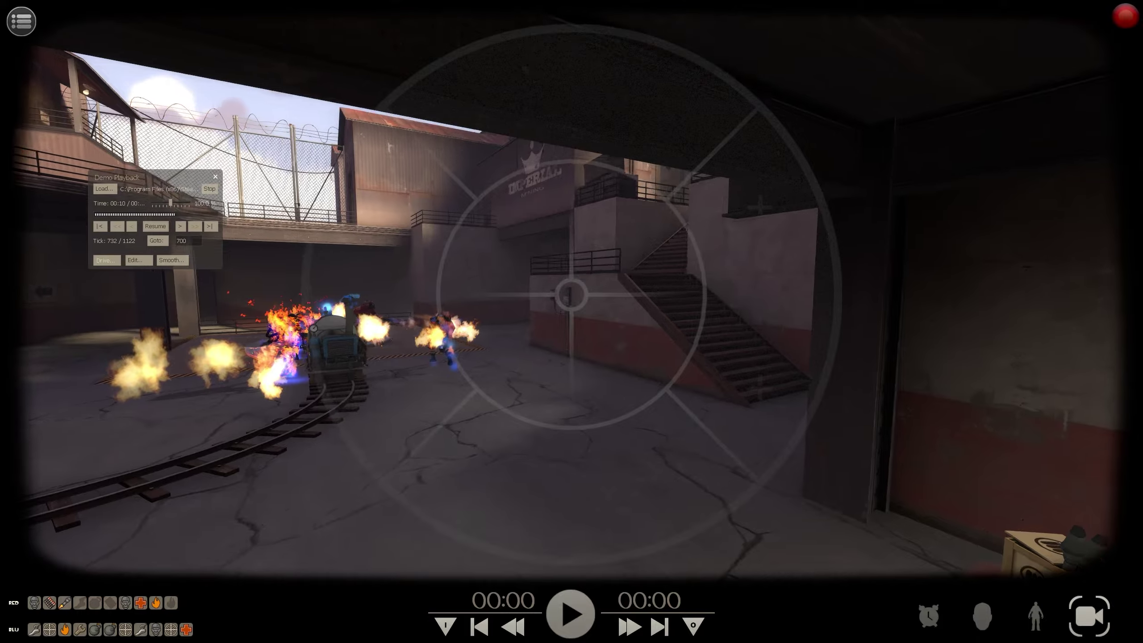
key("a")
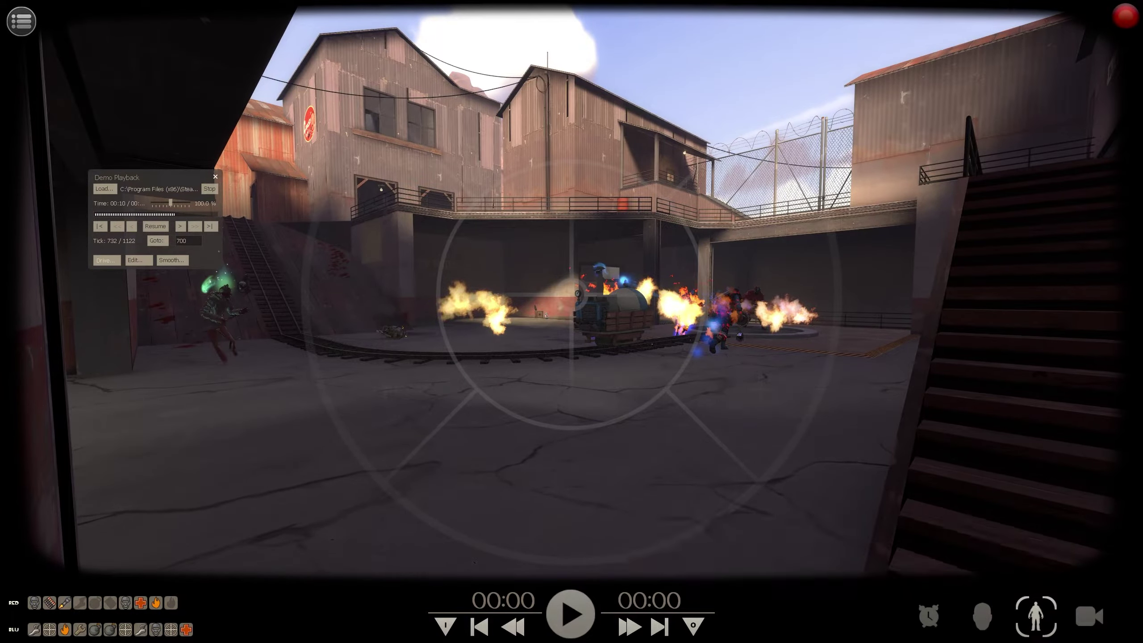
Hide the Demo Playback window and play the fight from the camera beside the stairs before pausing it.
key("shift+F2")
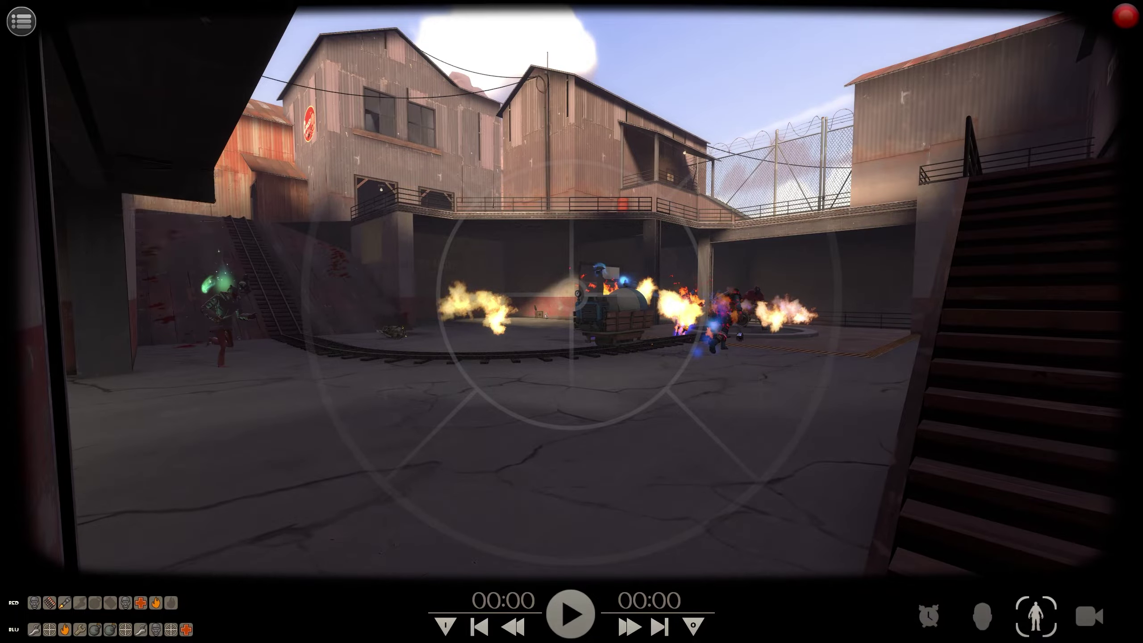
key("space")
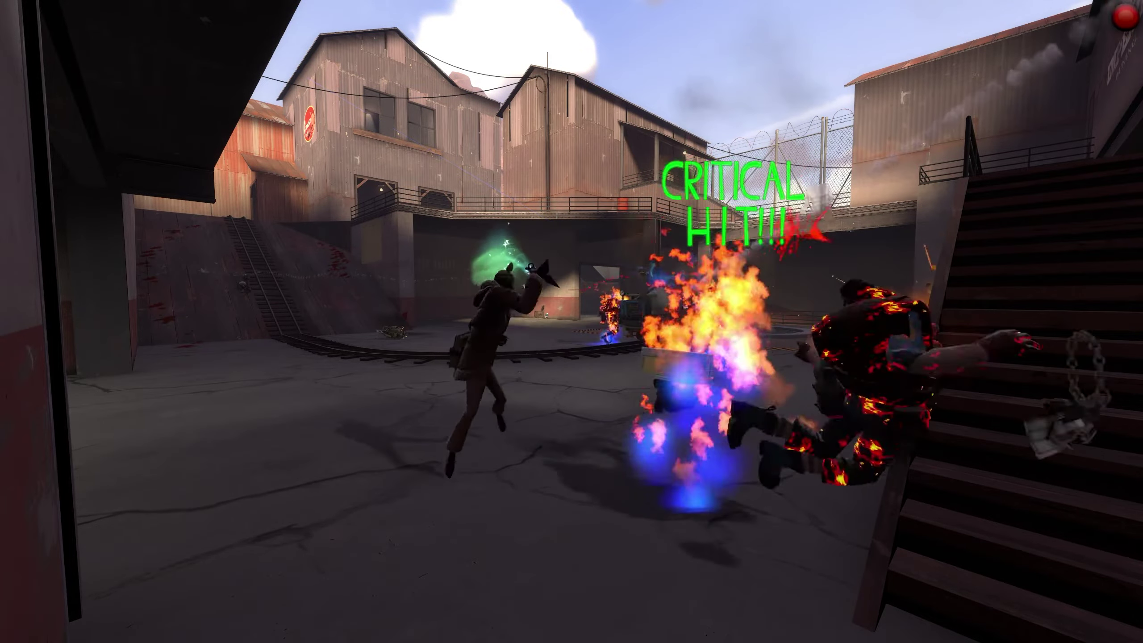
key("space")
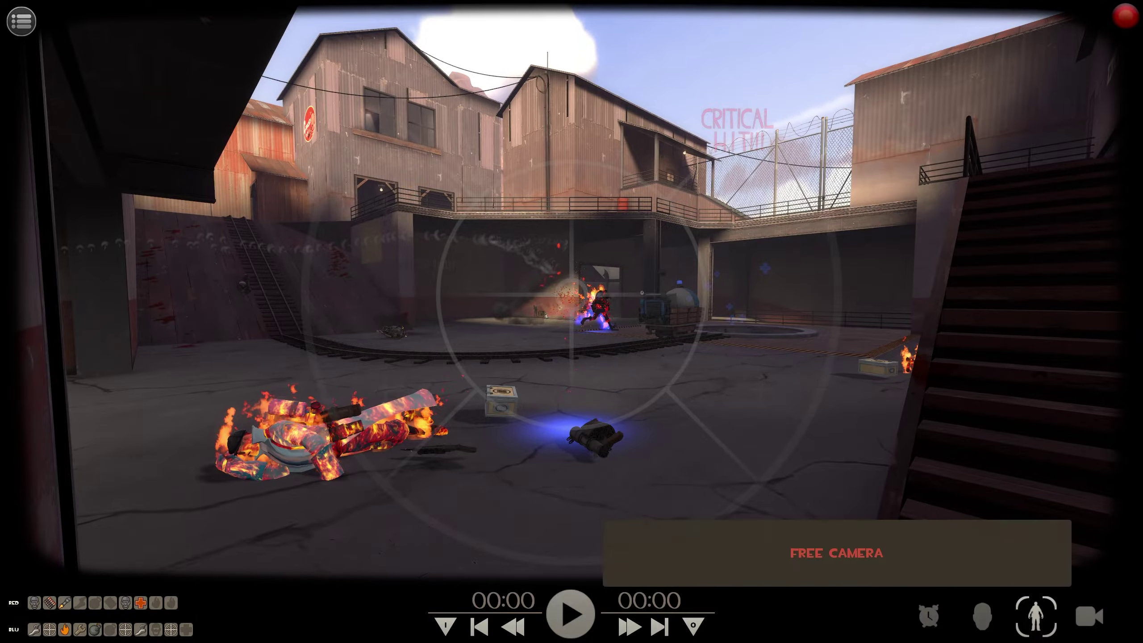
Switch to the free camera and fly it over the rooftops and down between the map's buildings.
left_click(1089, 616)
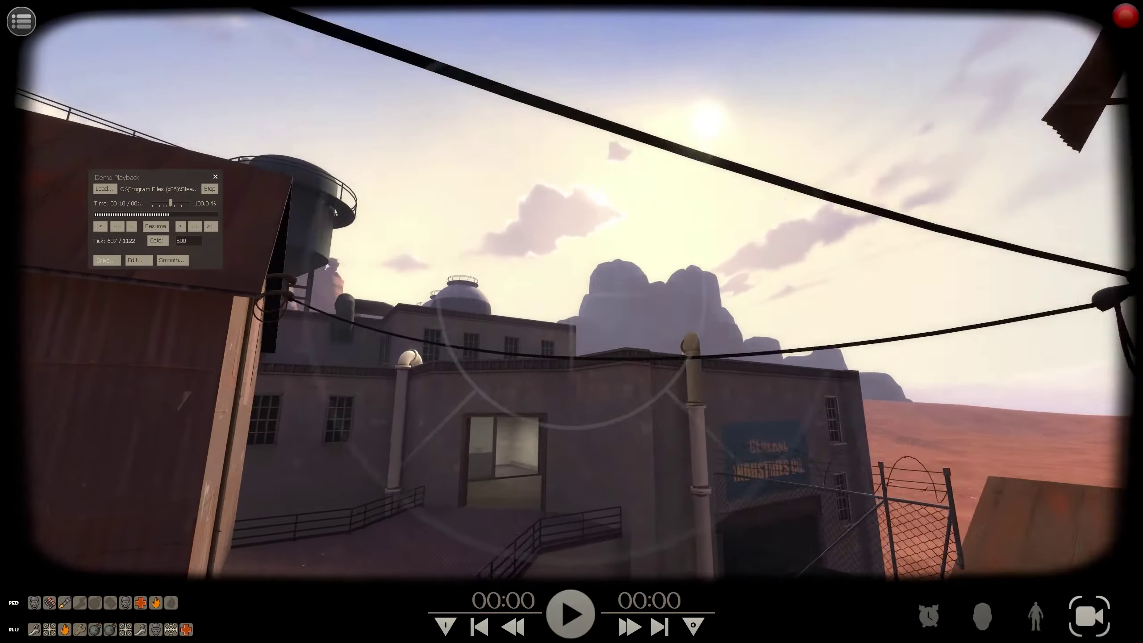
key("w")
key("w")
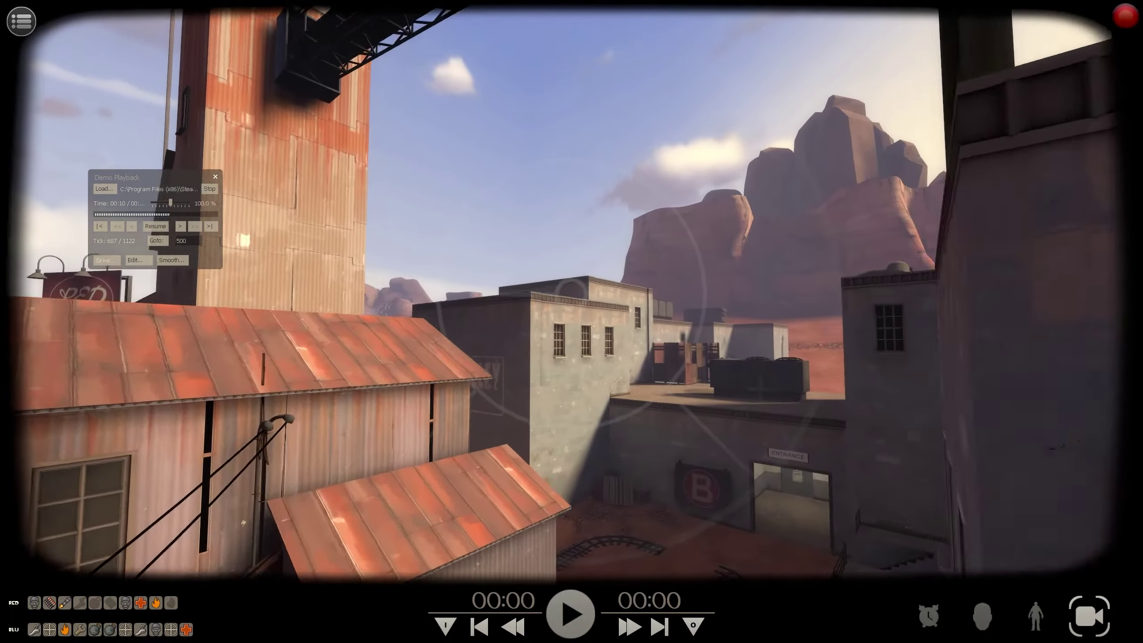
key("w")
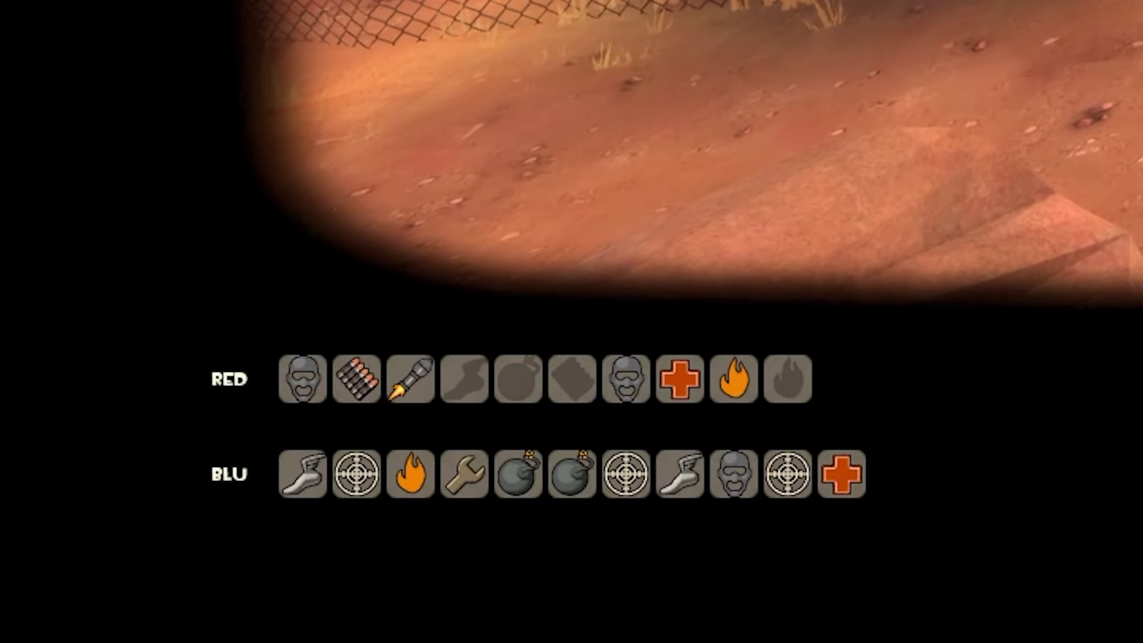
key("w")
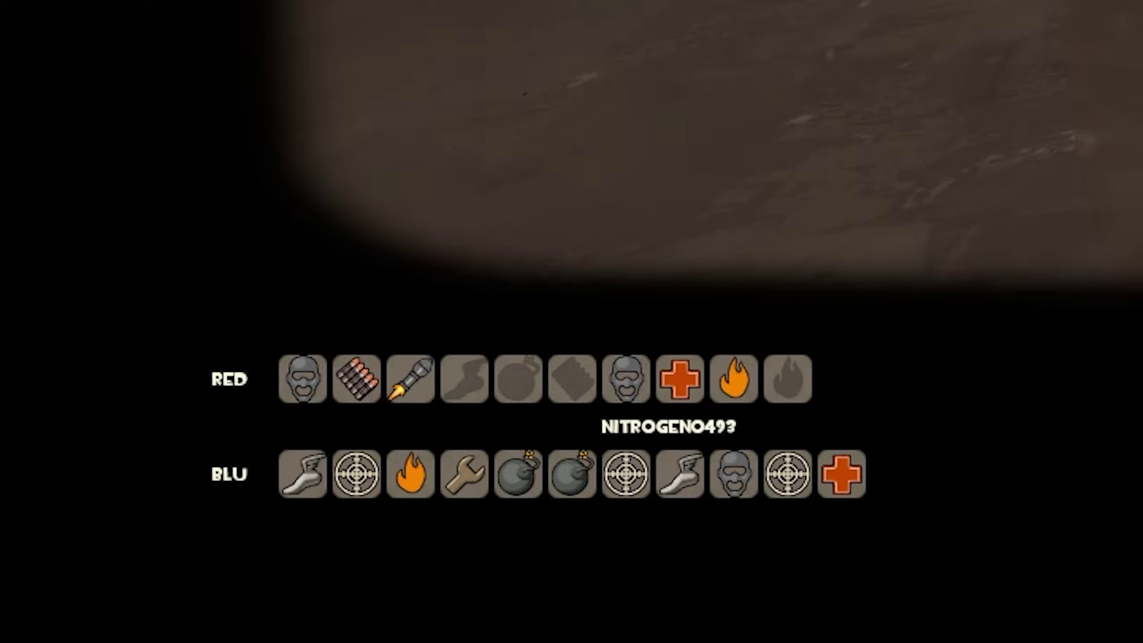
key("w")
Select the first RED team player as the camera target and switch to the third person camera.
left_click(410, 379)
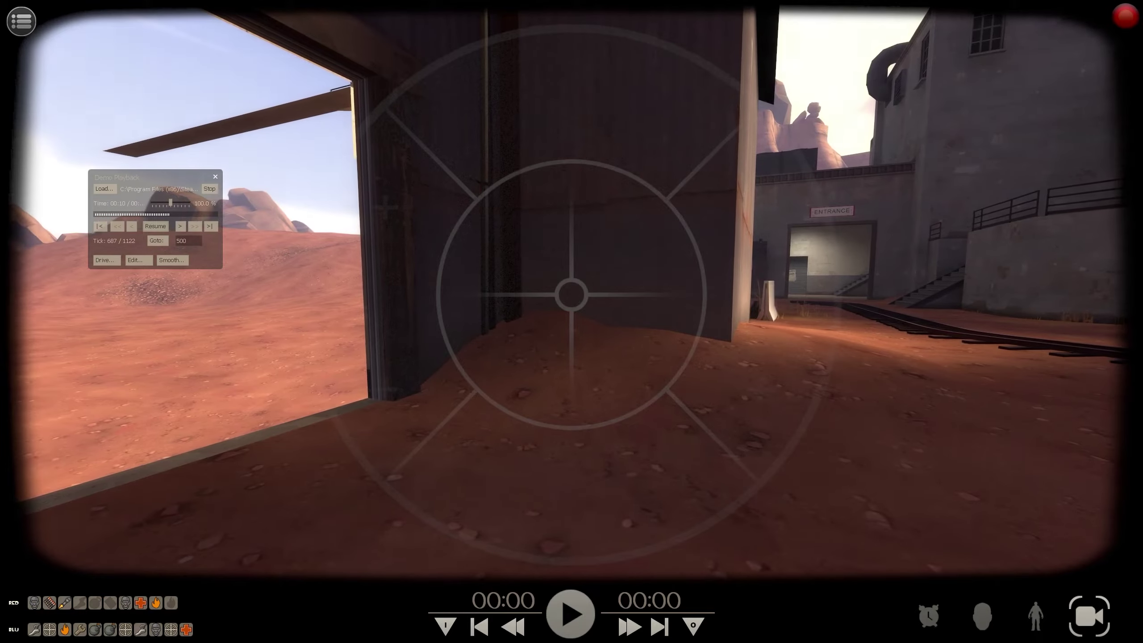
left_click(35, 603)
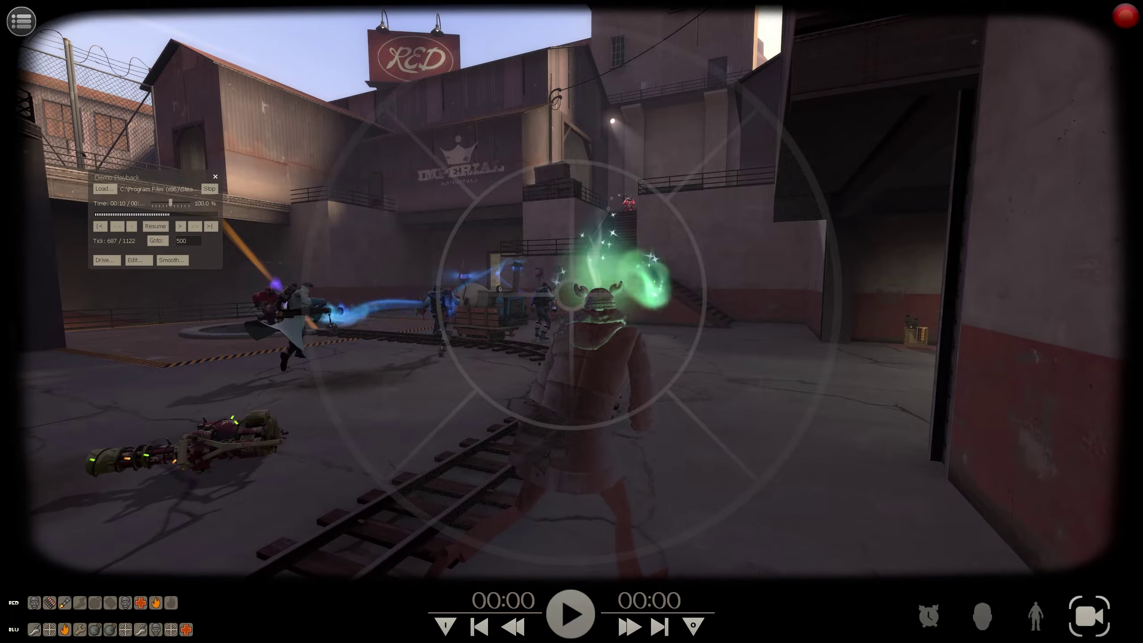
left_click(1036, 615)
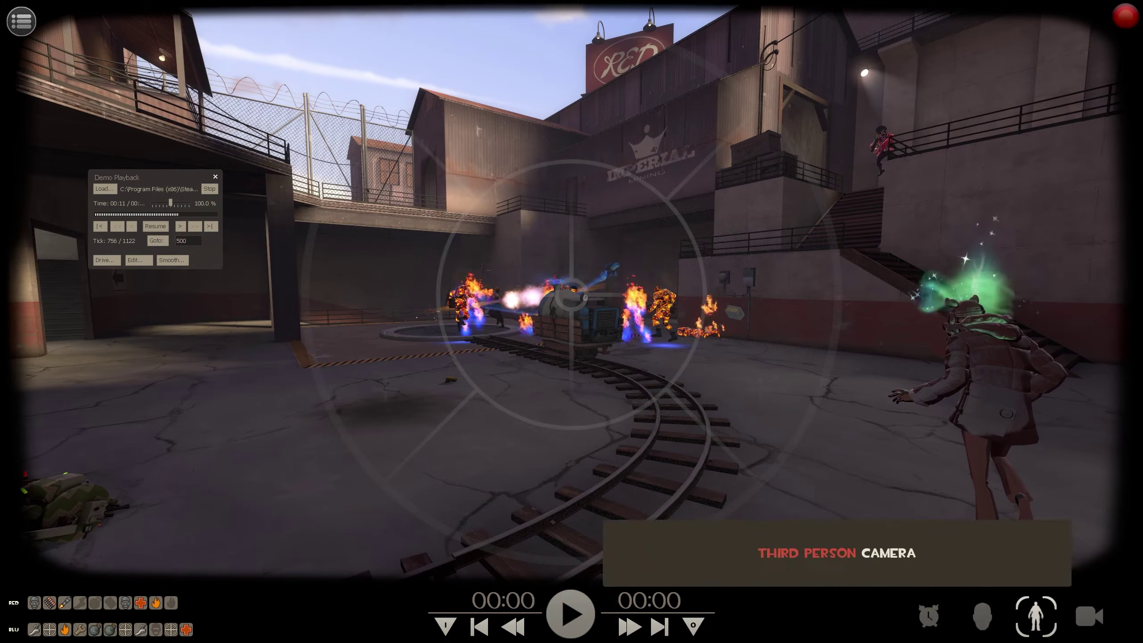
Switch to the first person camera, play the replay briefly, pause it, and select the first RED player again.
left_click(1089, 616)
left_click(928, 616)
left_click(982, 616)
key("space")
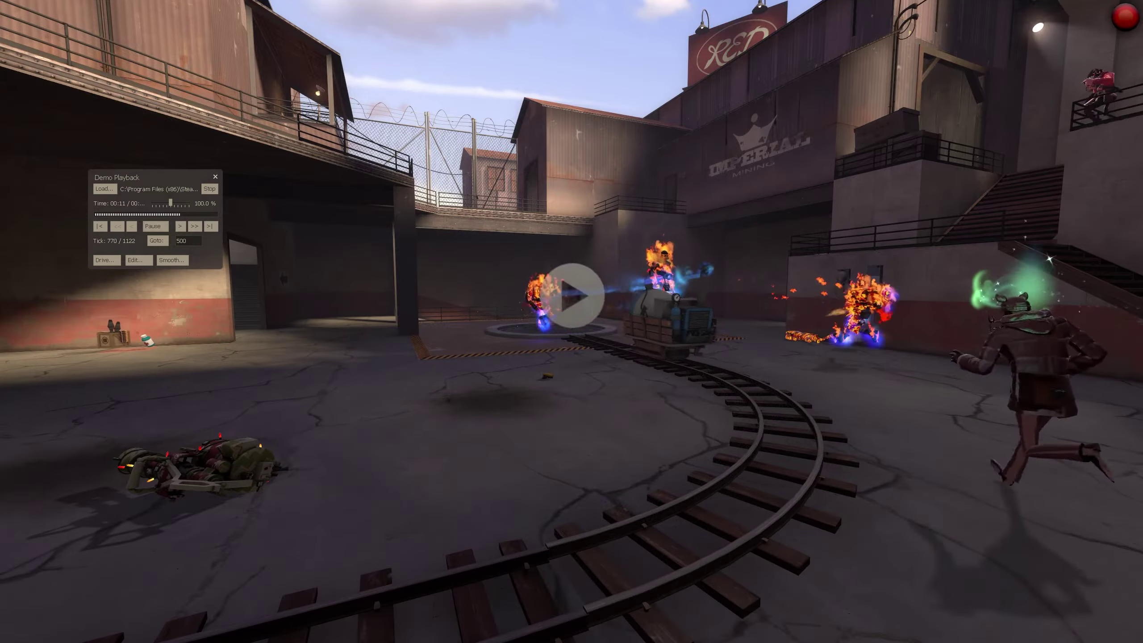
key("space")
left_click(34, 602)
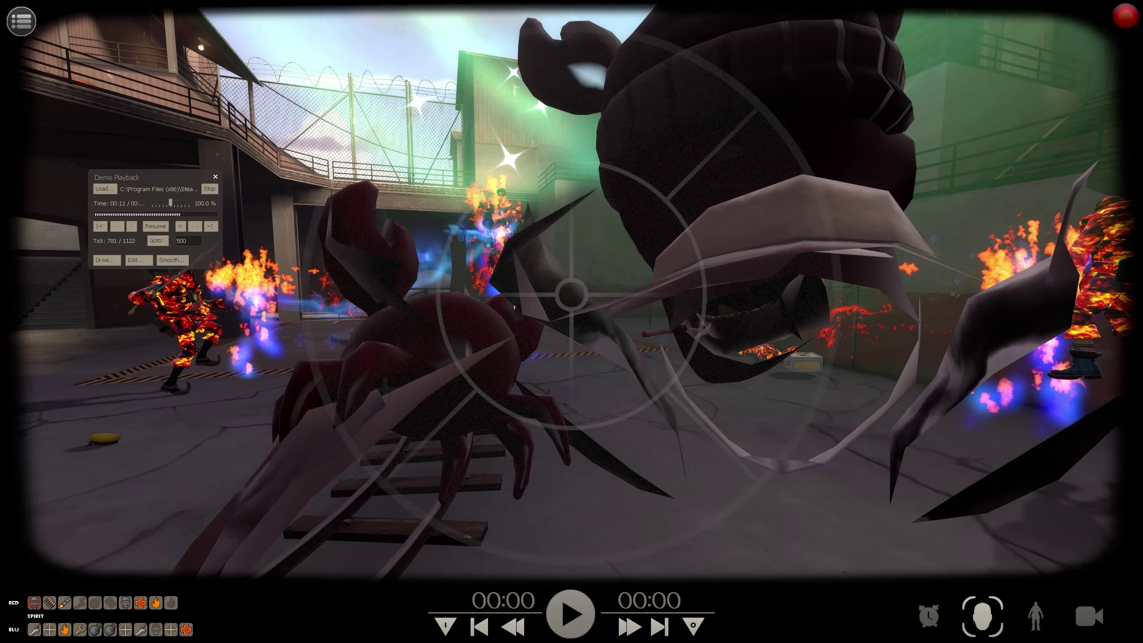
Play and pause the replay repeatedly to view the RED Spy close up in the spawn room.
key("space")
key("space")
key("p")
key("space")
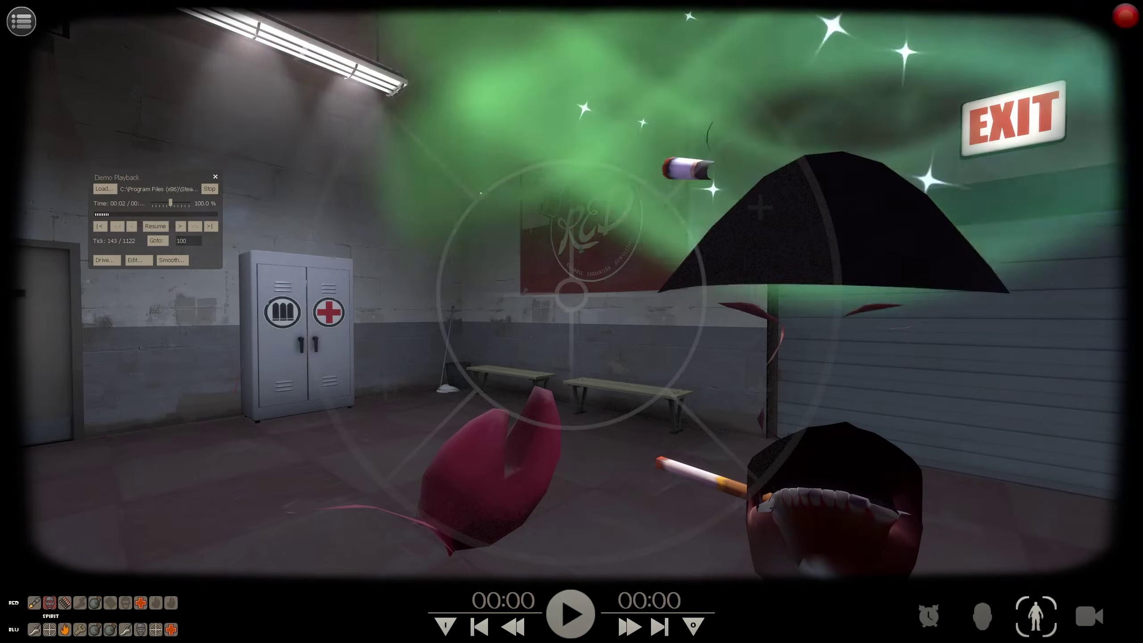
key("space")
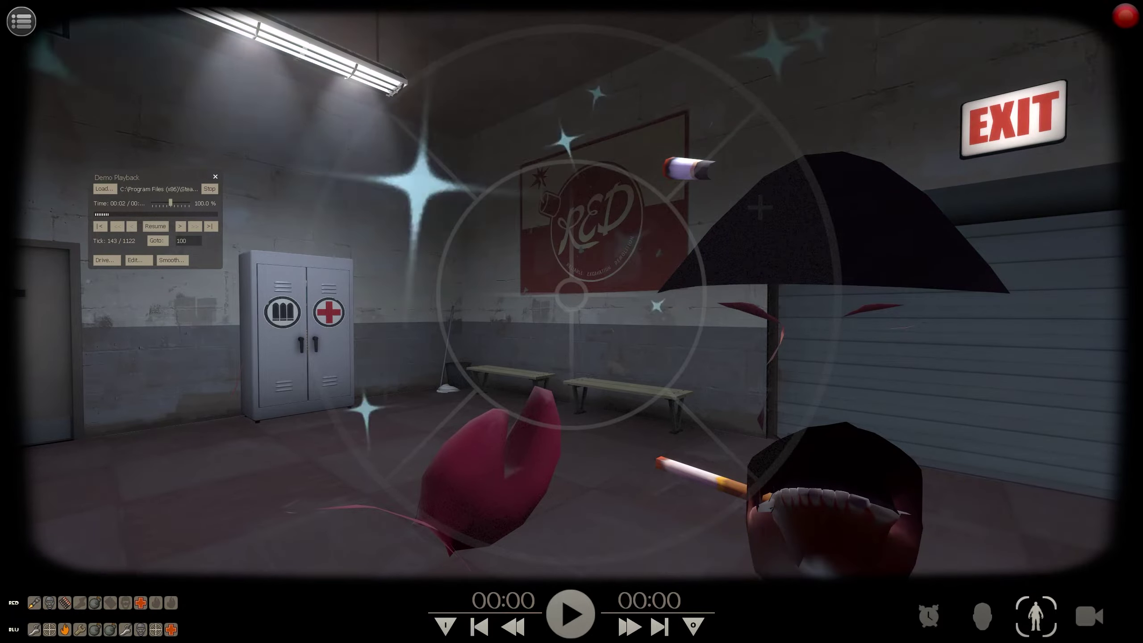
Pull the free camera back behind the Spy, then play the replay in third person and pause it on the ramp.
key("space")
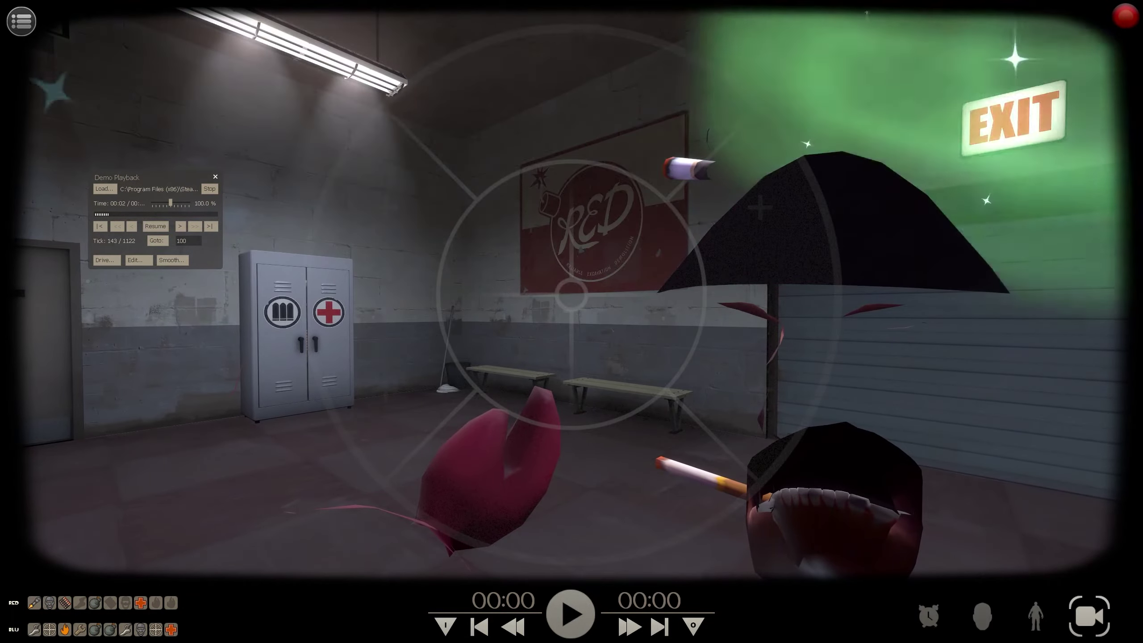
key("s")
key("space")
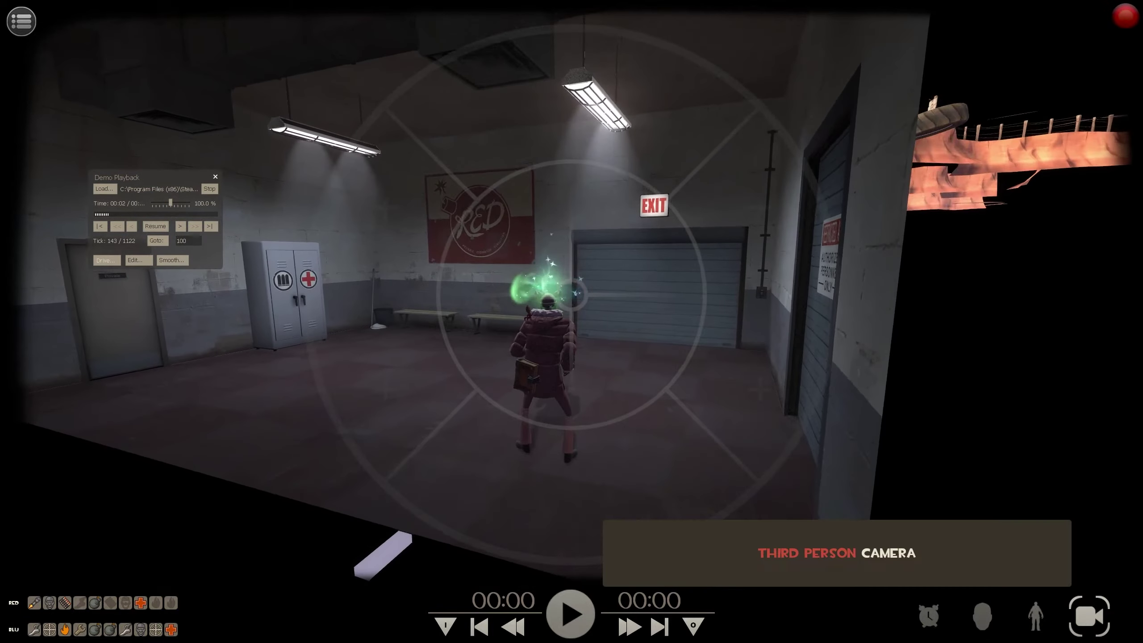
key("space")
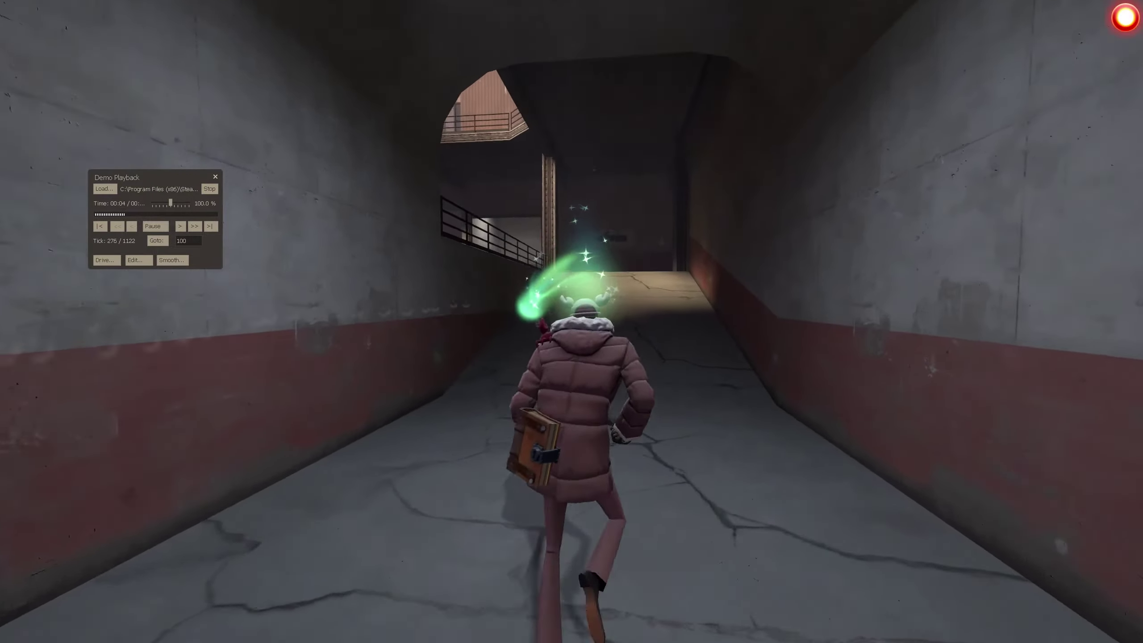
key("space")
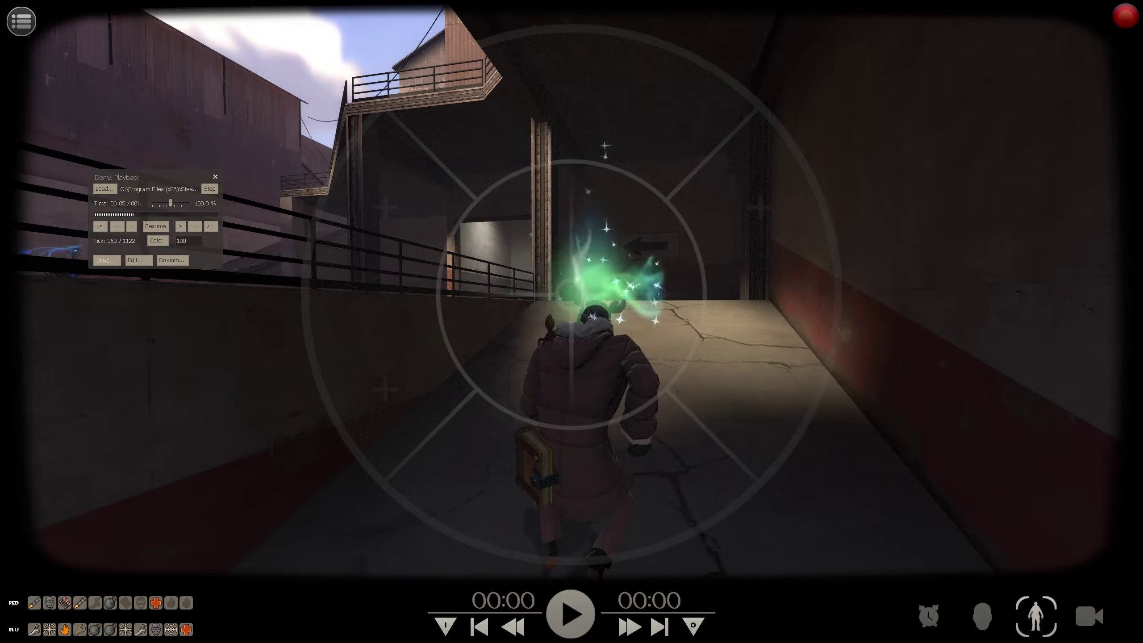
Run the disconnect command in the console, then reload the "crazy backstab" replay and enter the replay editor.
key("grave")
type("d")
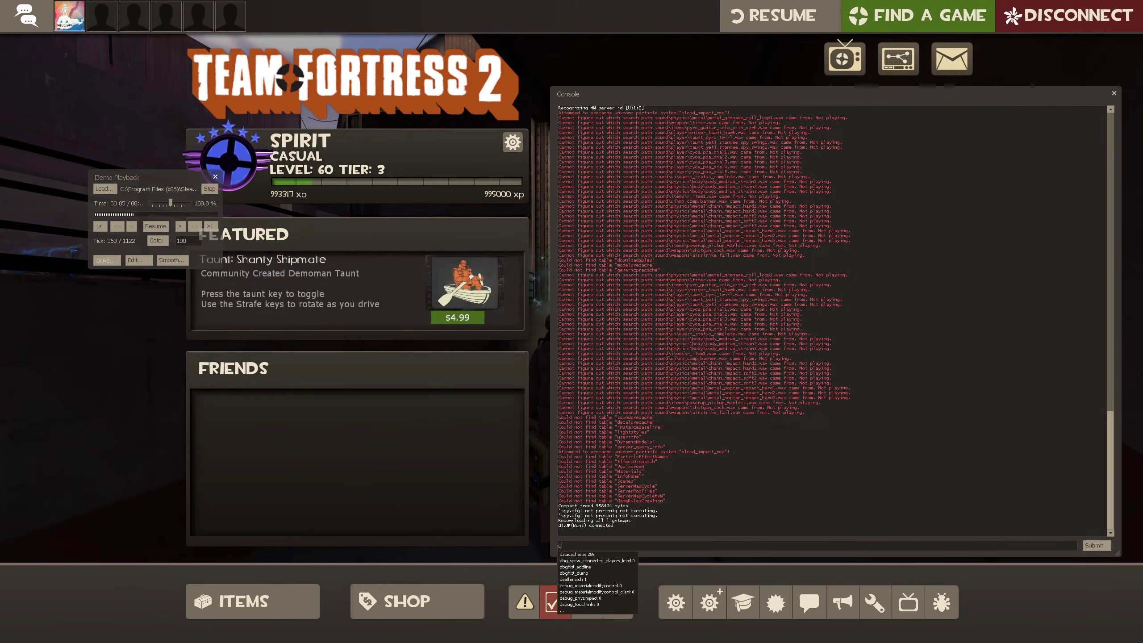
type("isconnect")
key("Return")
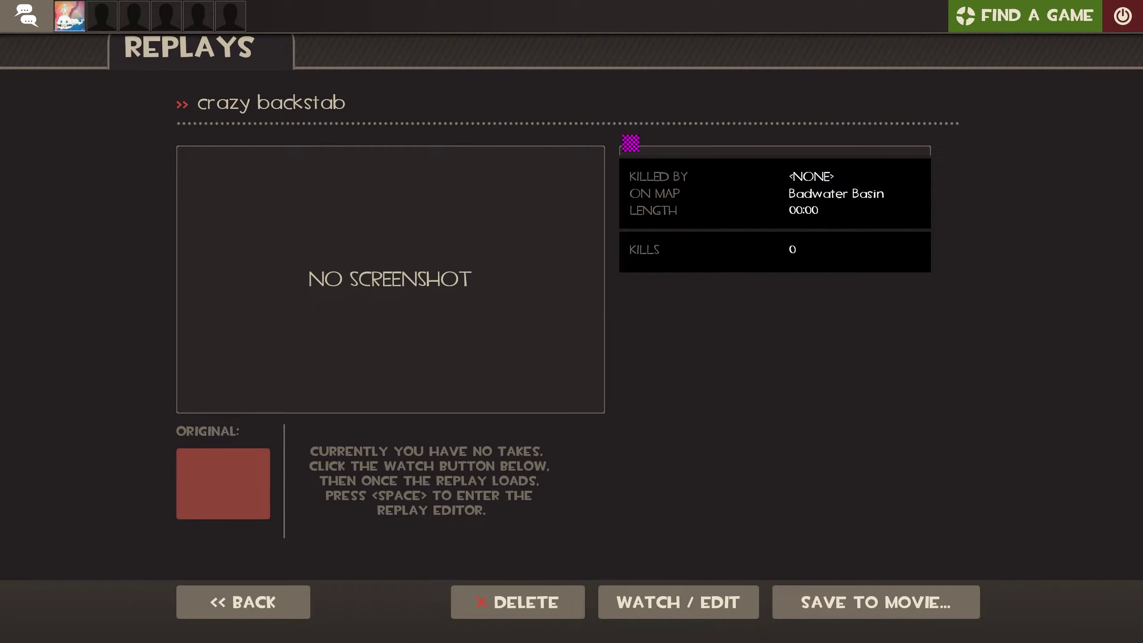
left_click(679, 602)
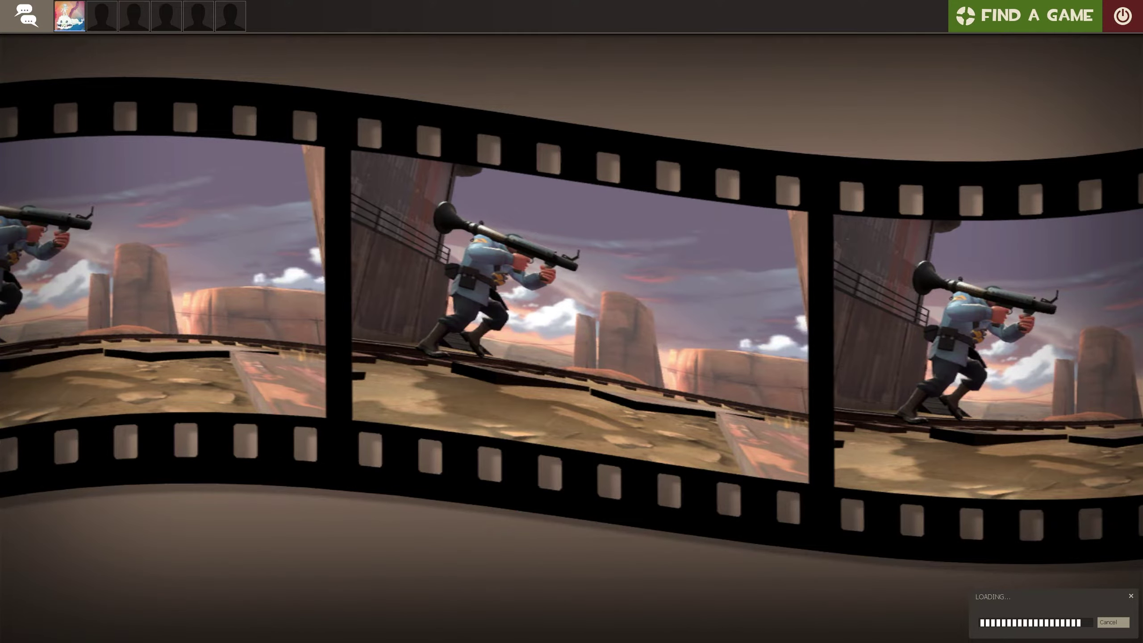
key("space")
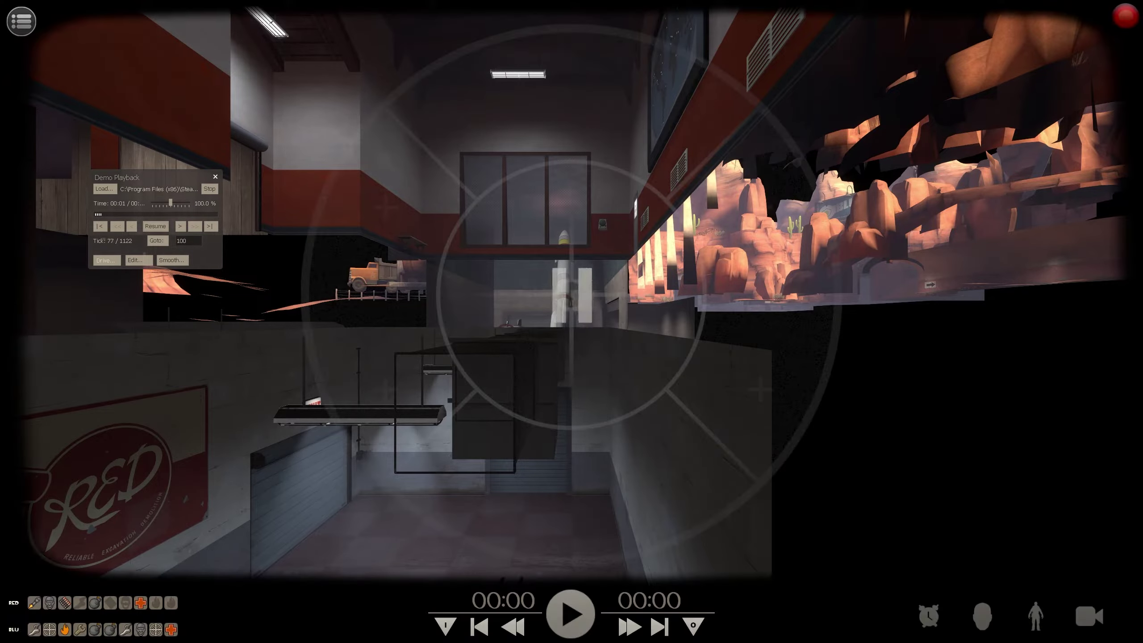
Switch to the free camera, play the replay briefly, pause it, and fly the camera back and forth facing the Resupply door.
left_click(1089, 616)
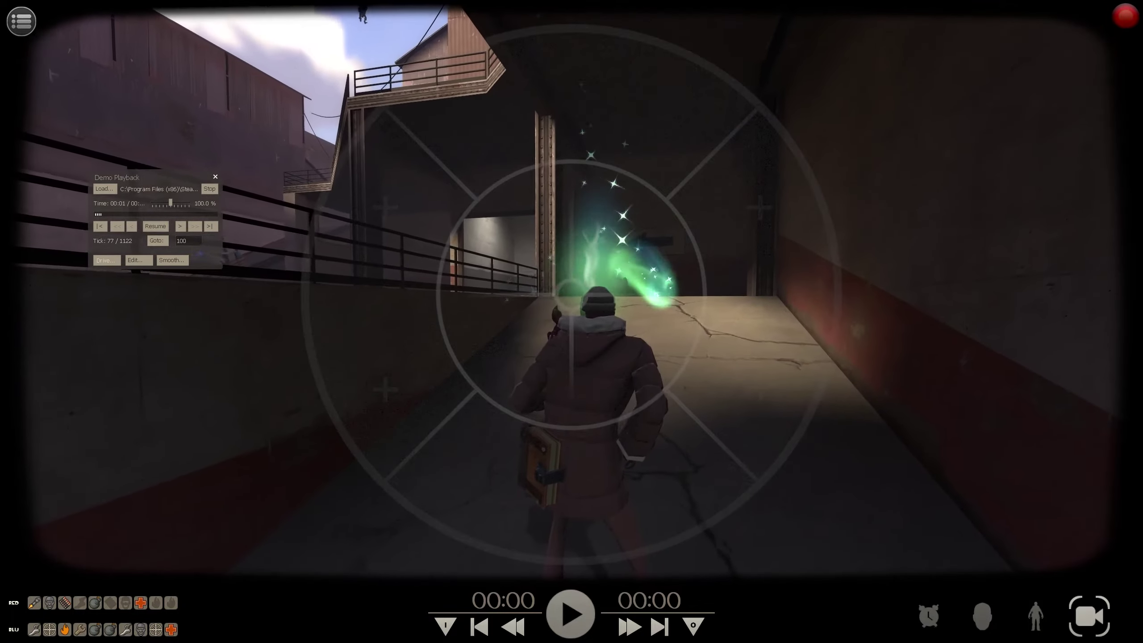
key("space")
key("space")
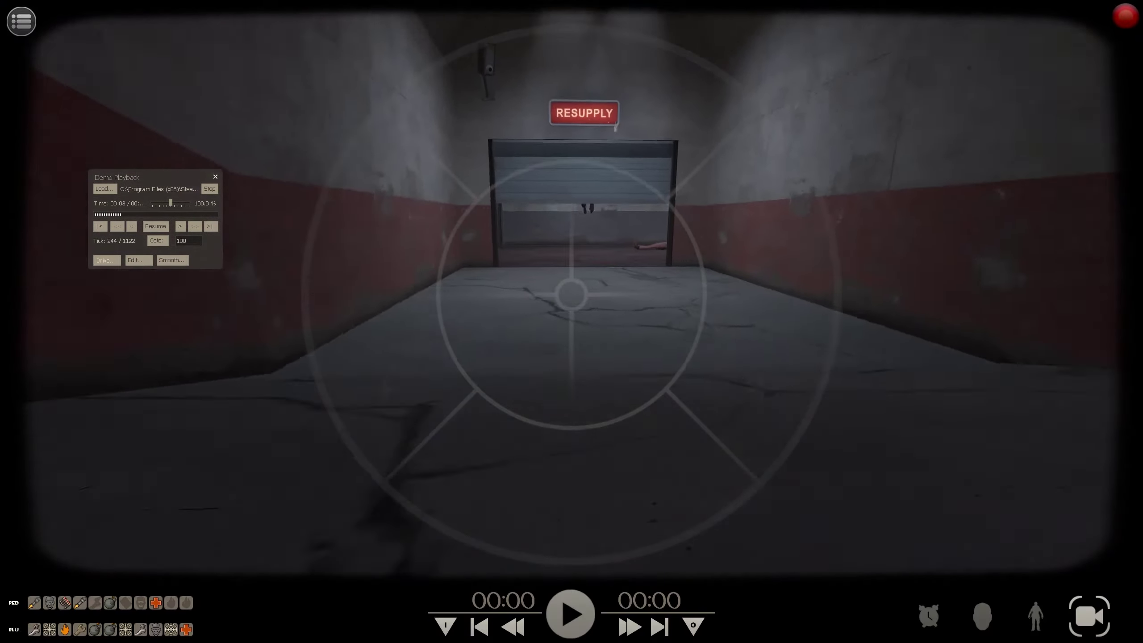
key("s")
key("w")
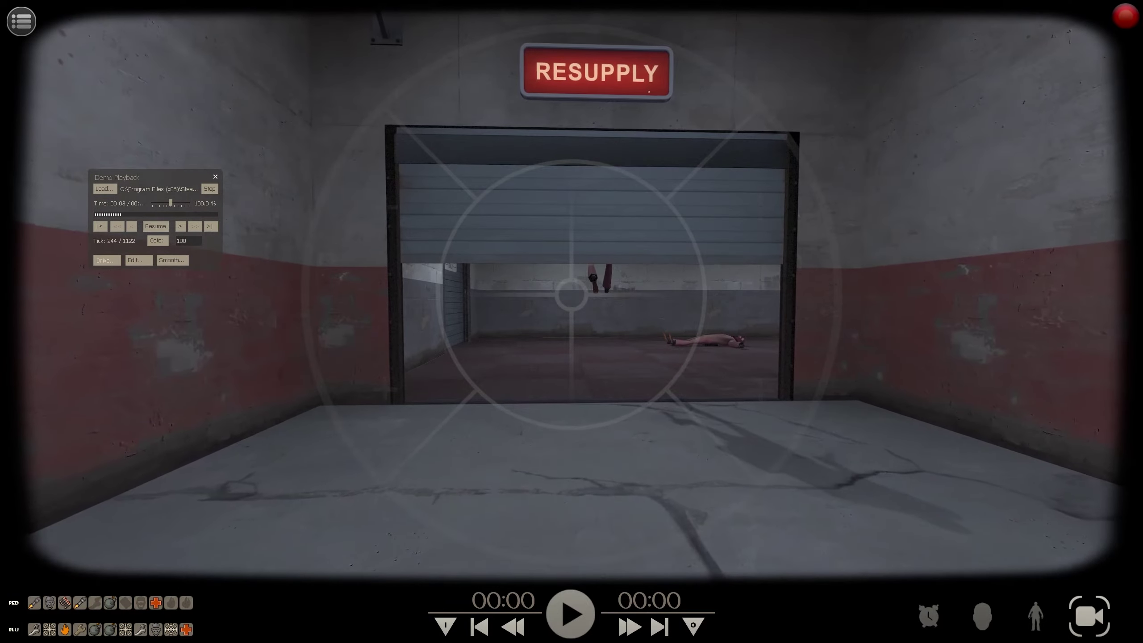
key("s")
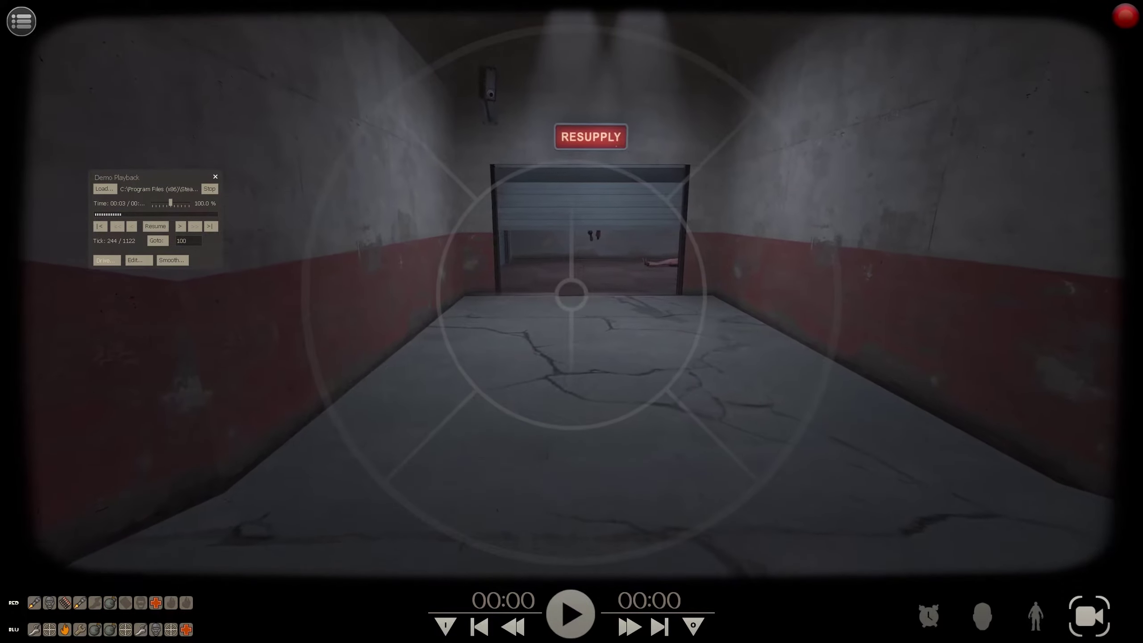
key("s")
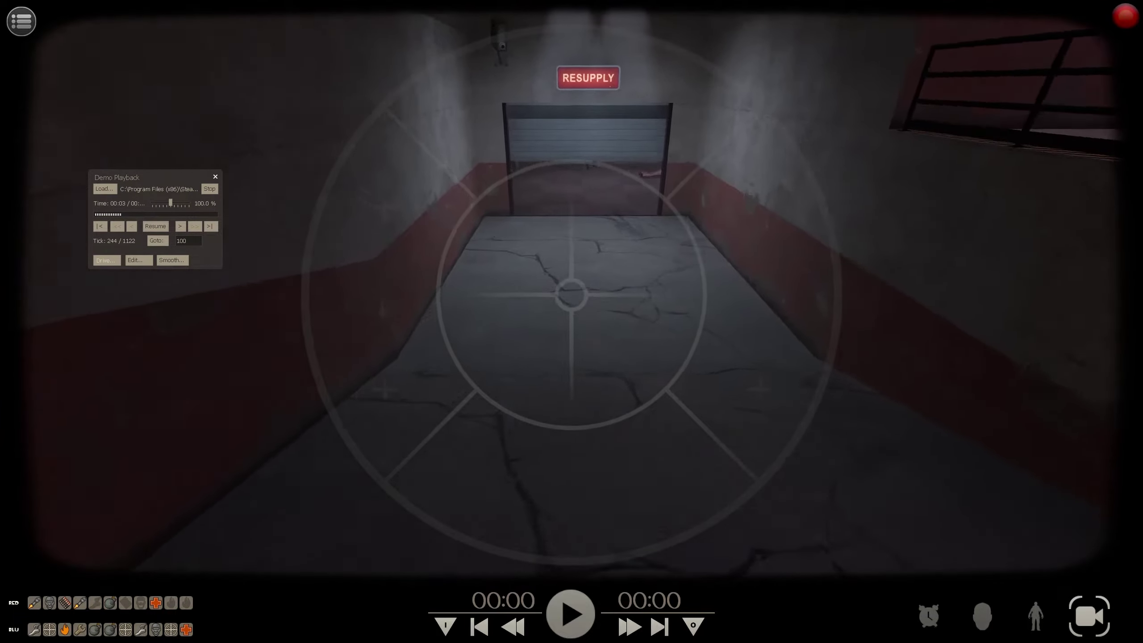
key("w")
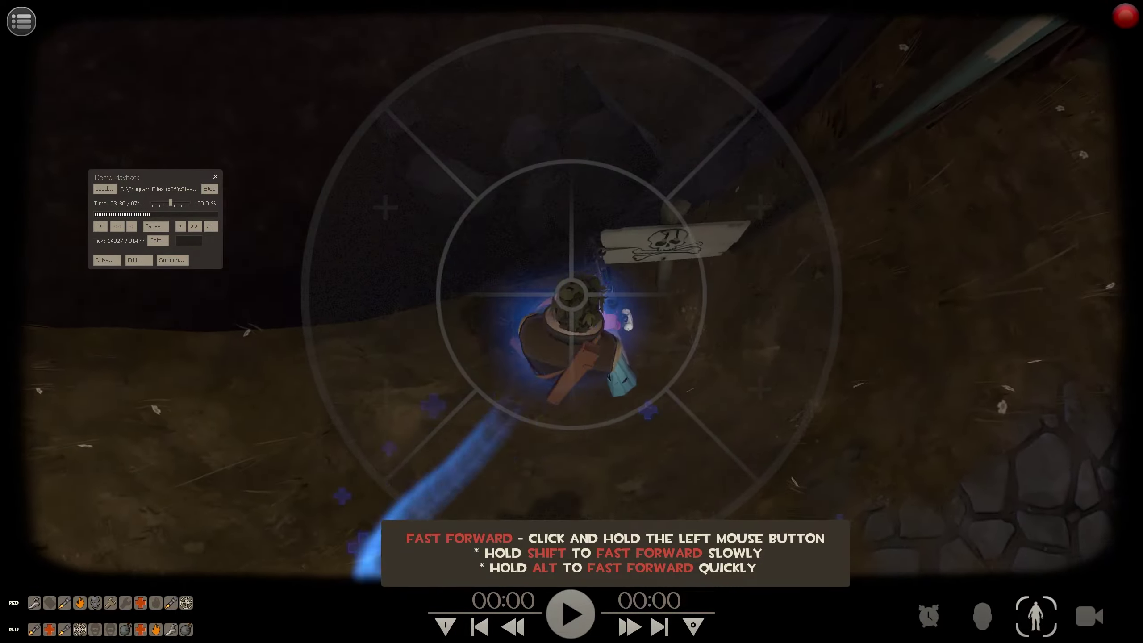
Alternate between pausing and playing the night-map replay while following the player on the rooftops in third person.
key("space")
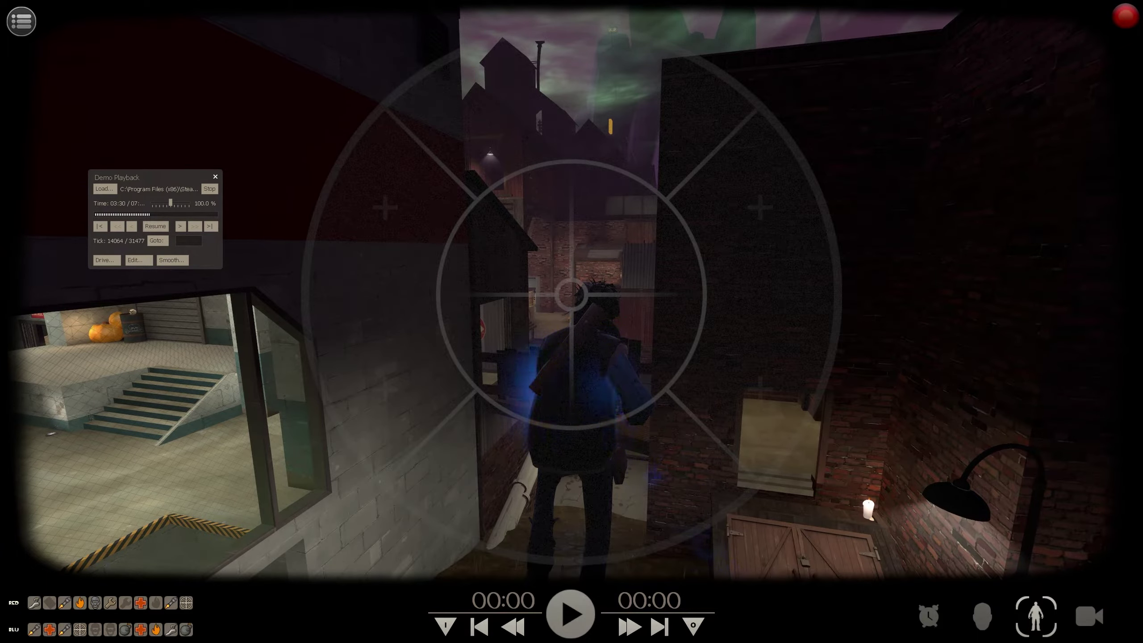
key("space")
key("space")
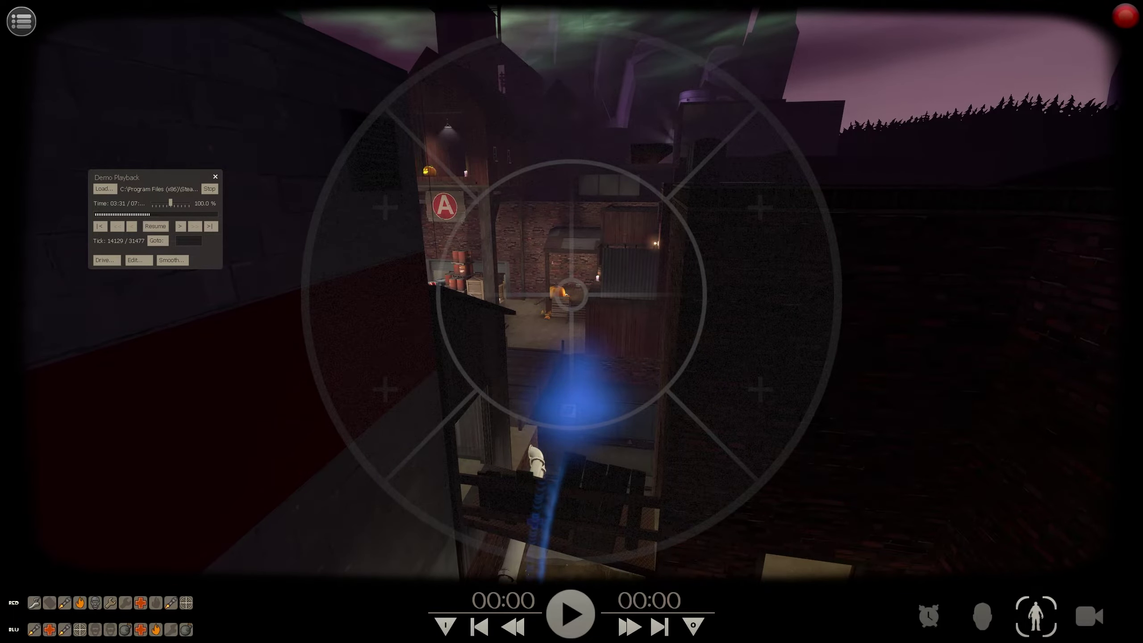
key("space")
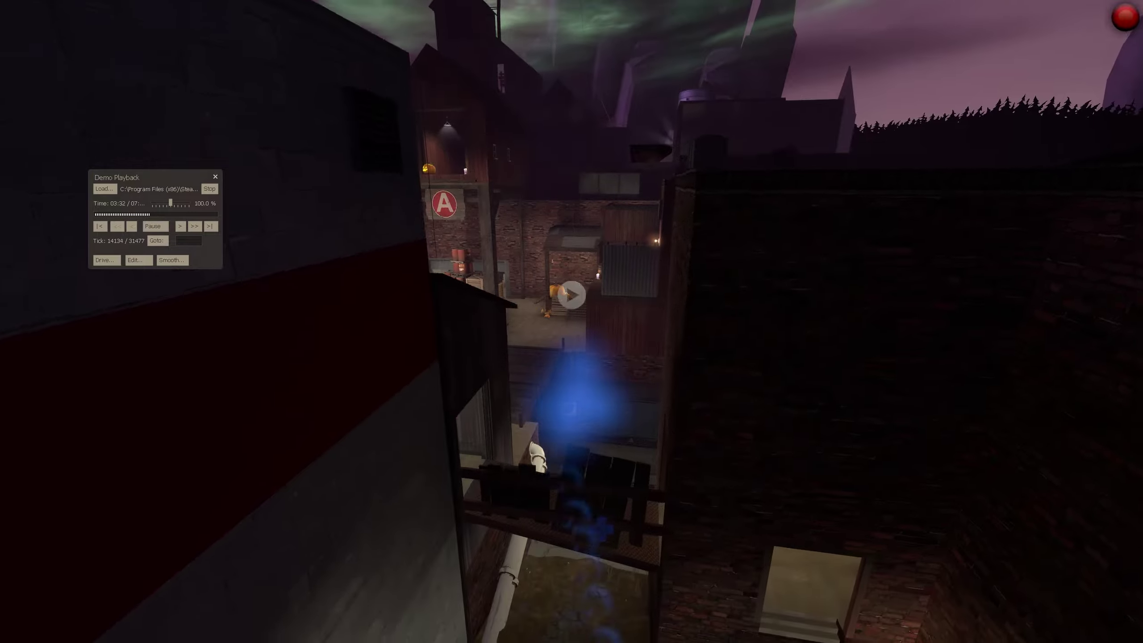
Pause the night-map replay in the replay editor and run the disconnect command in the console.
key("space")
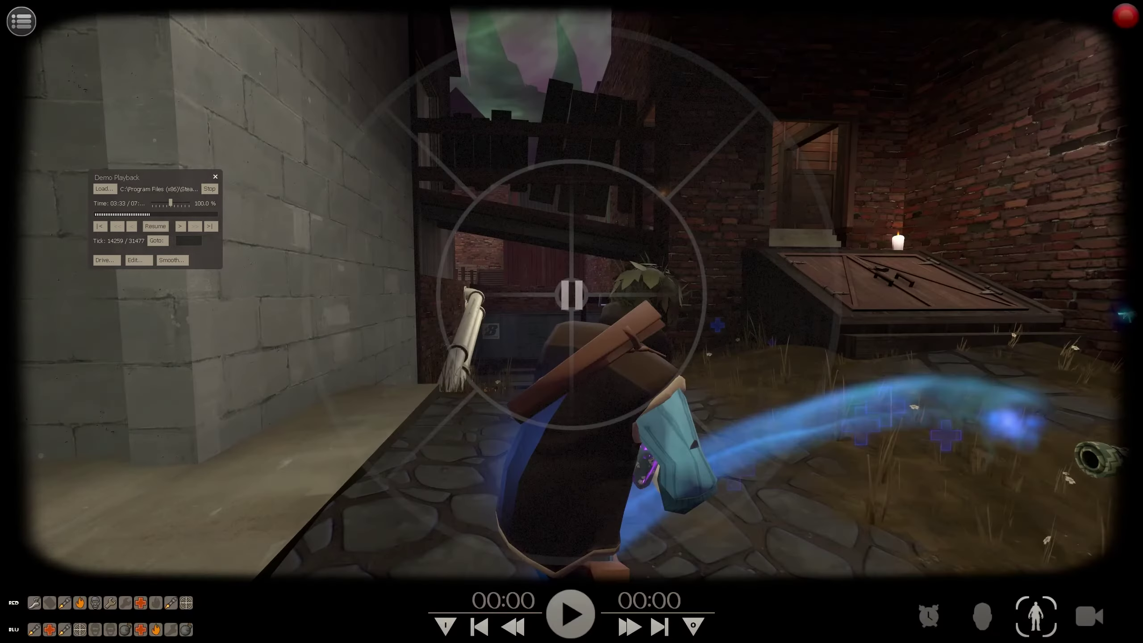
key("grave")
type("disconnect")
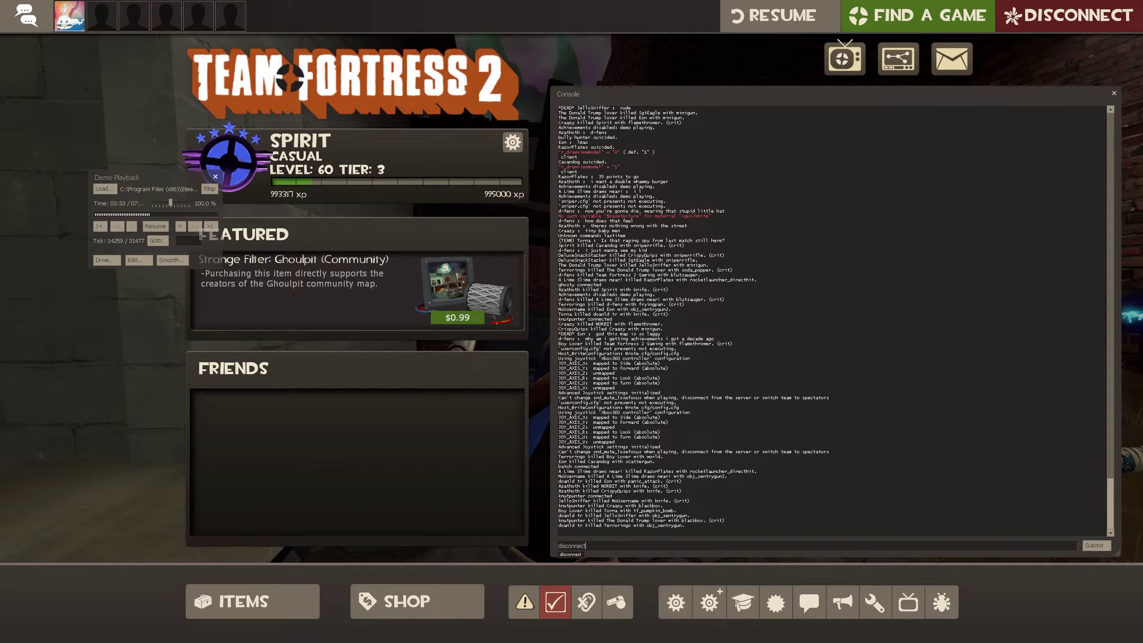
key("Return")
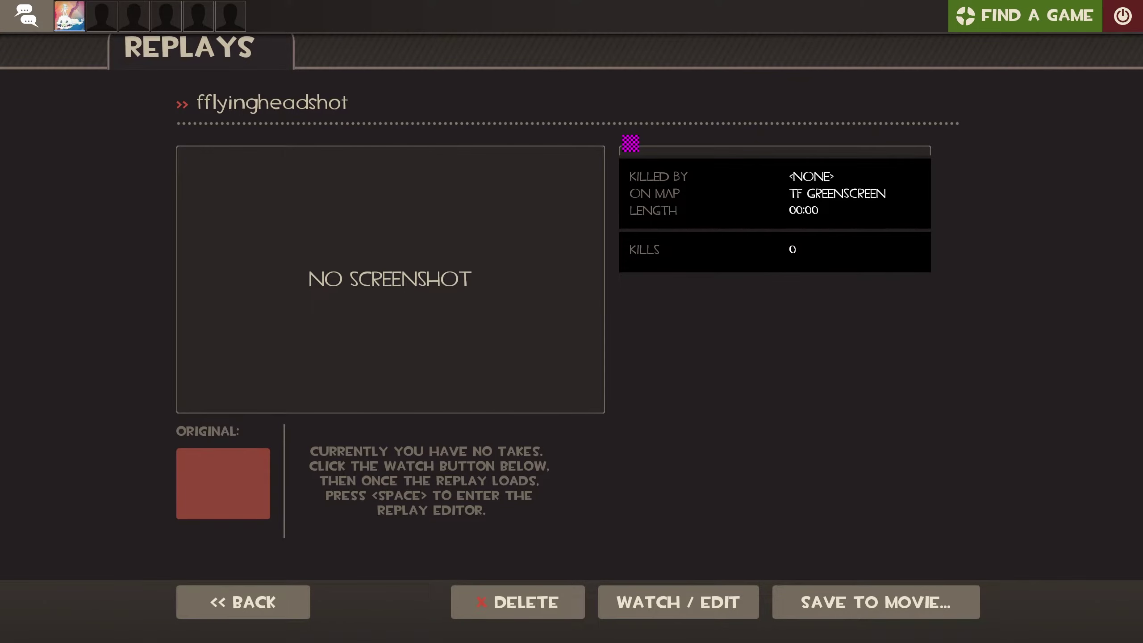
Return to the replay list, open the "flyinggheadshot" replay, and load it for watching and editing.
left_click(243, 602)
left_click(518, 243)
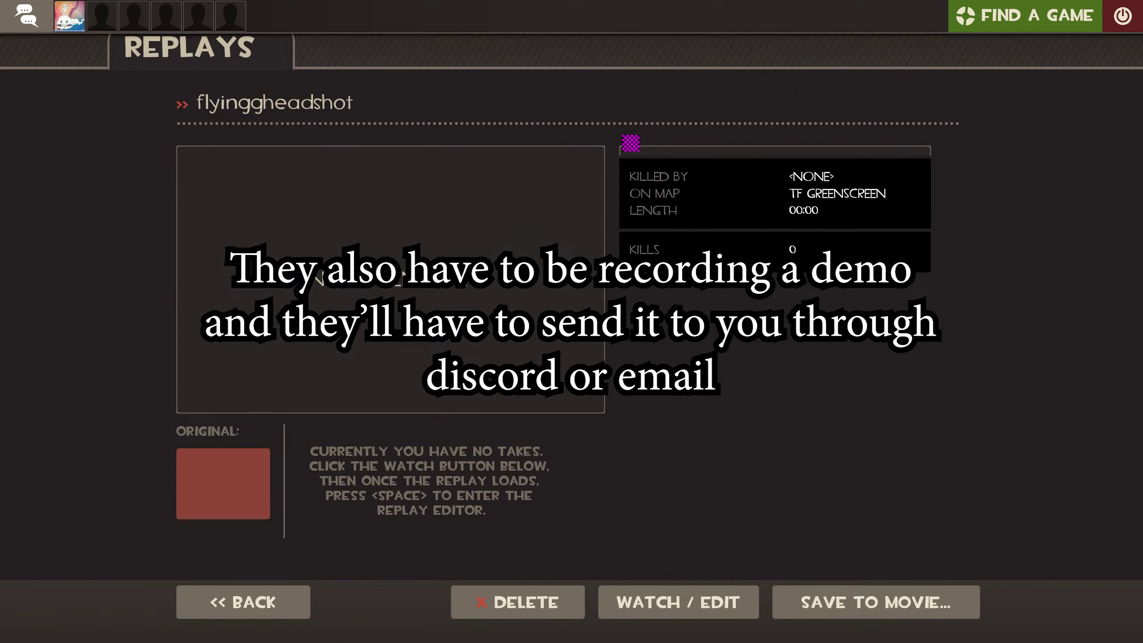
left_click(678, 602)
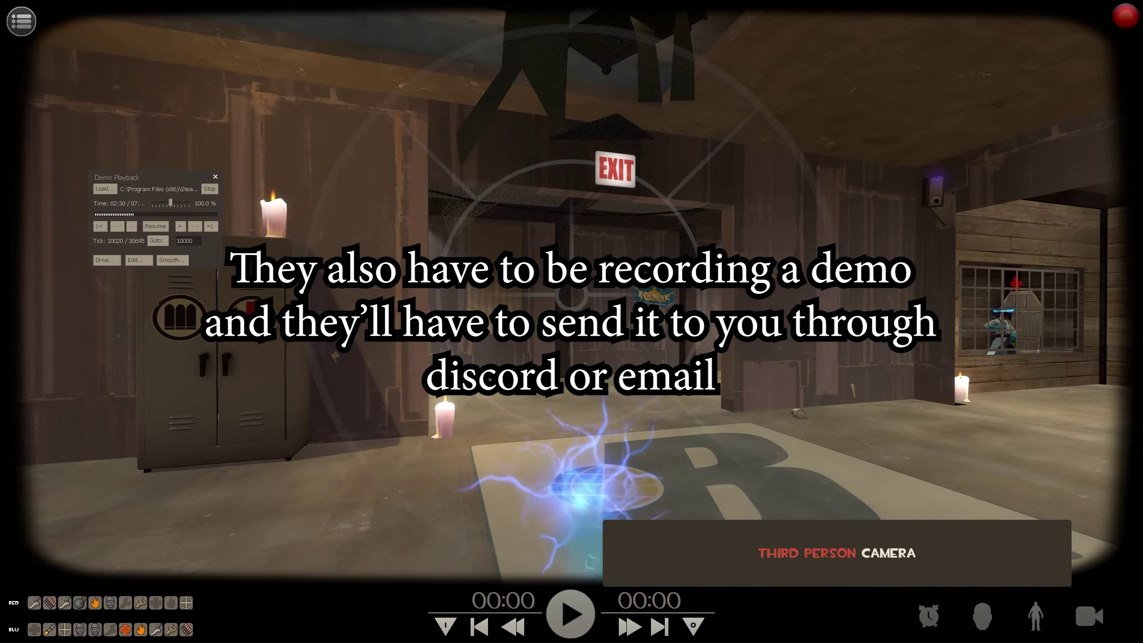
Switch to the third person camera and fast-forward the replay to about the 03:00 mark.
left_click(1035, 614)
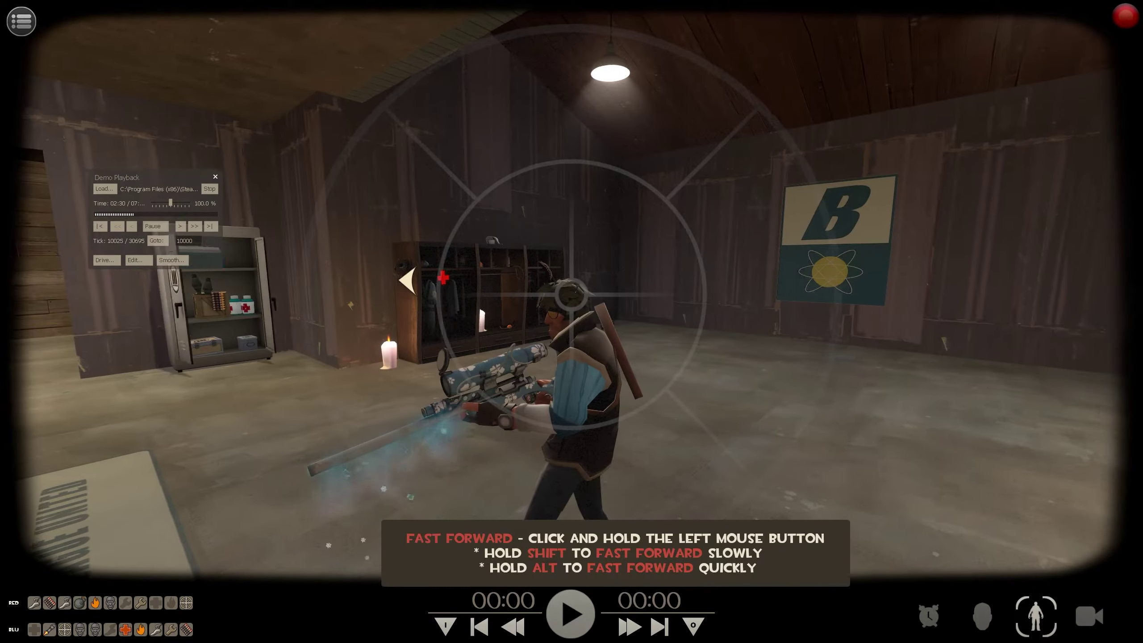
left_click(630, 627)
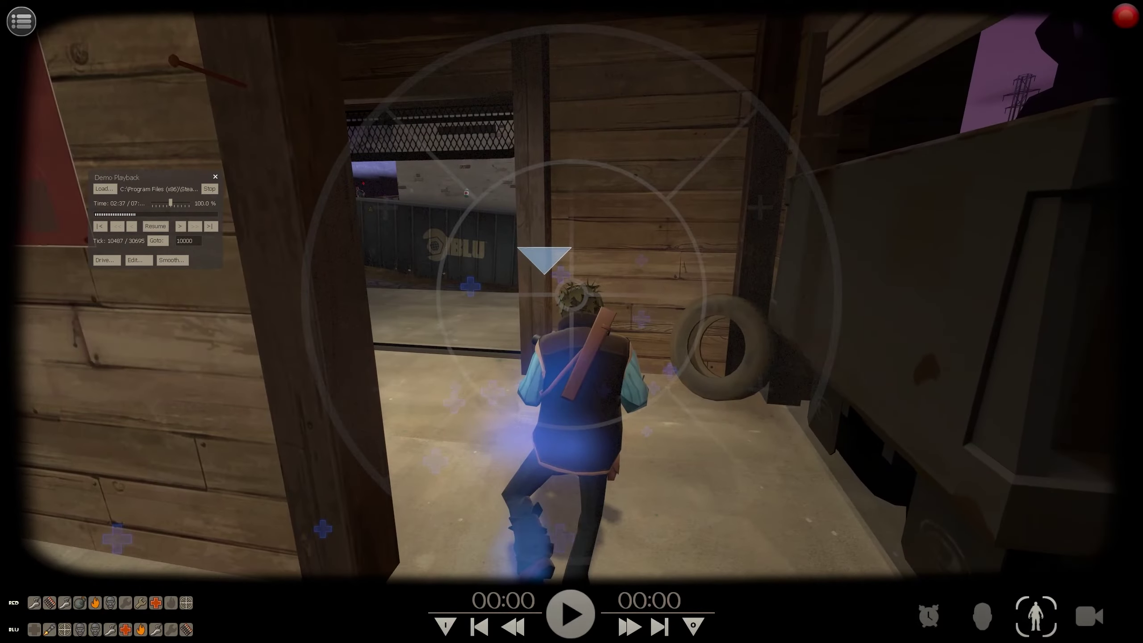
left_click(630, 627)
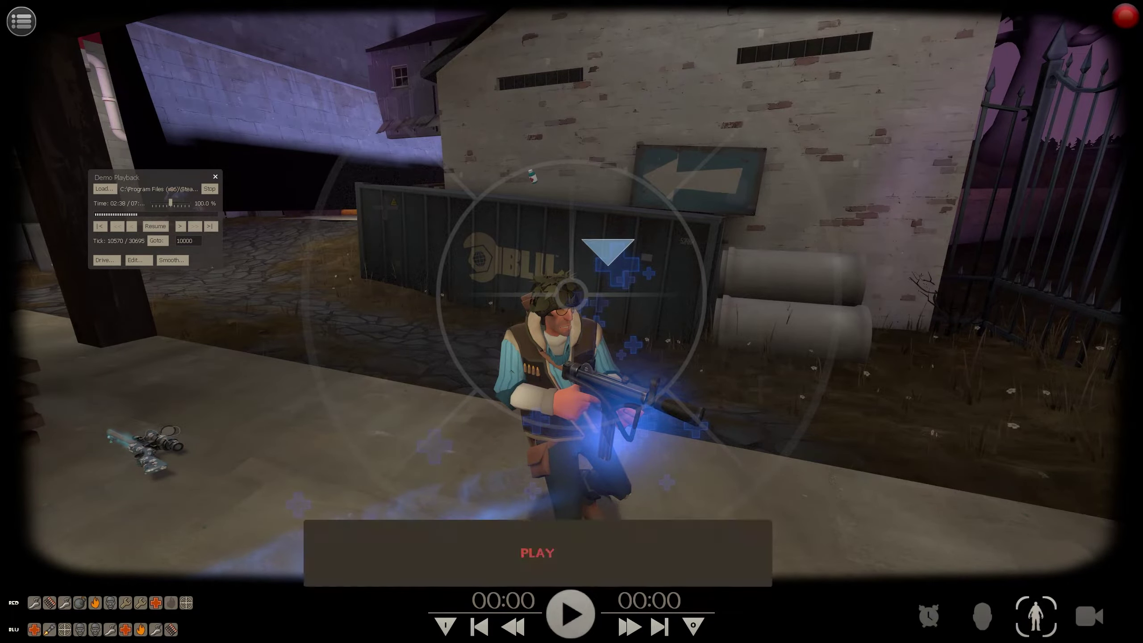
left_click(630, 627)
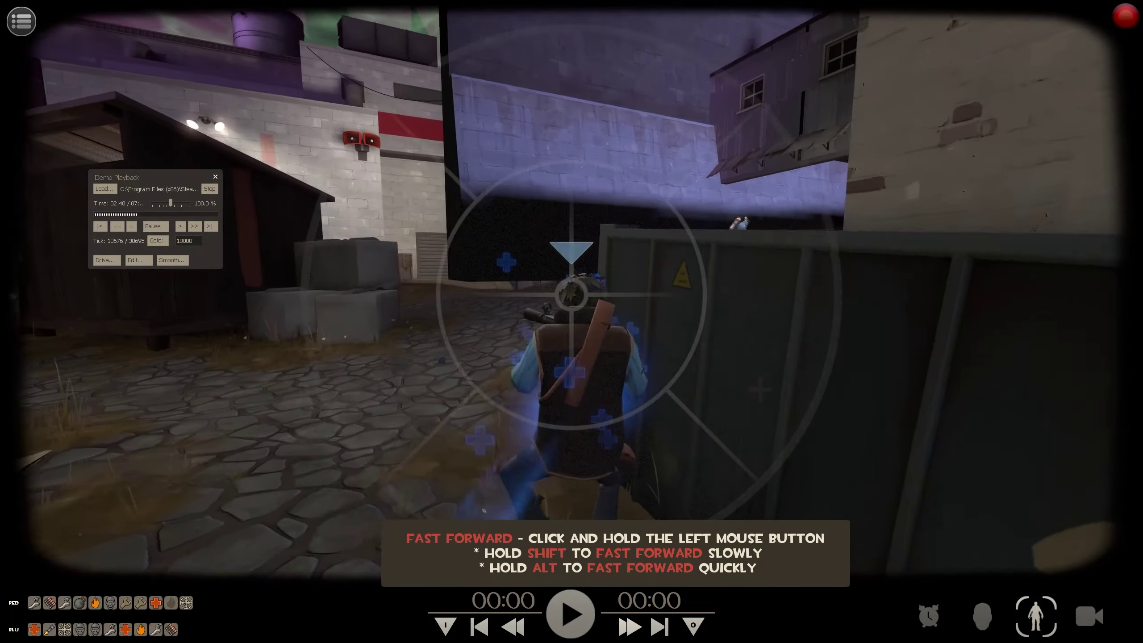
left_click_drag(629, 627, 629, 627)
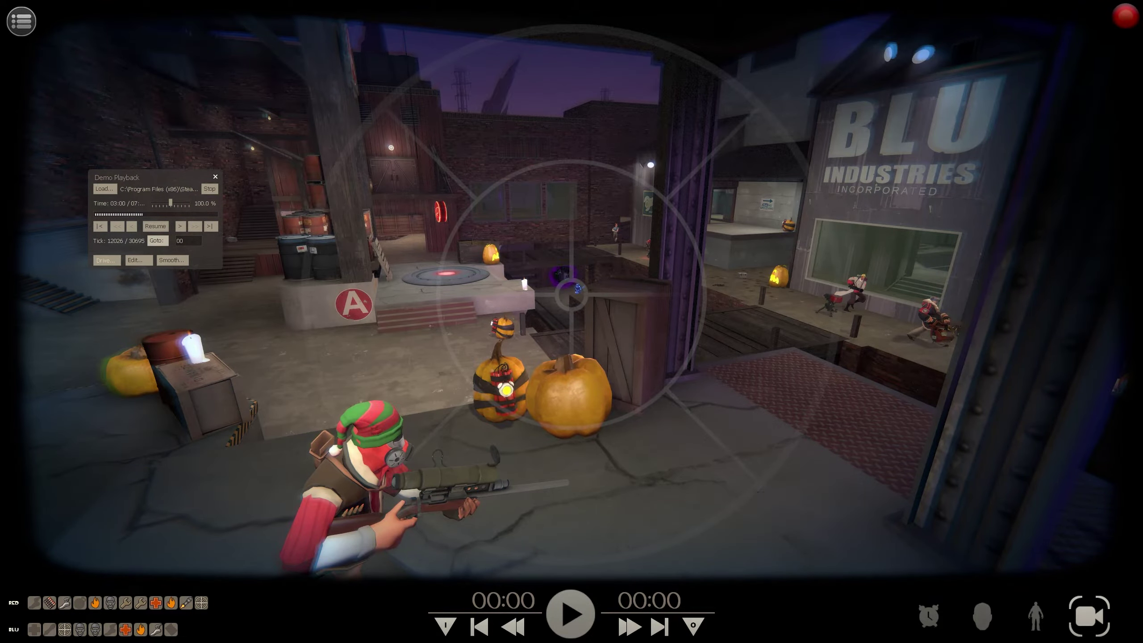
Narrow the free camera's field of view and move it to frame the purple portal beyond the pumpkins.
left_click(1089, 617)
scroll(571, 295, "up", 7)
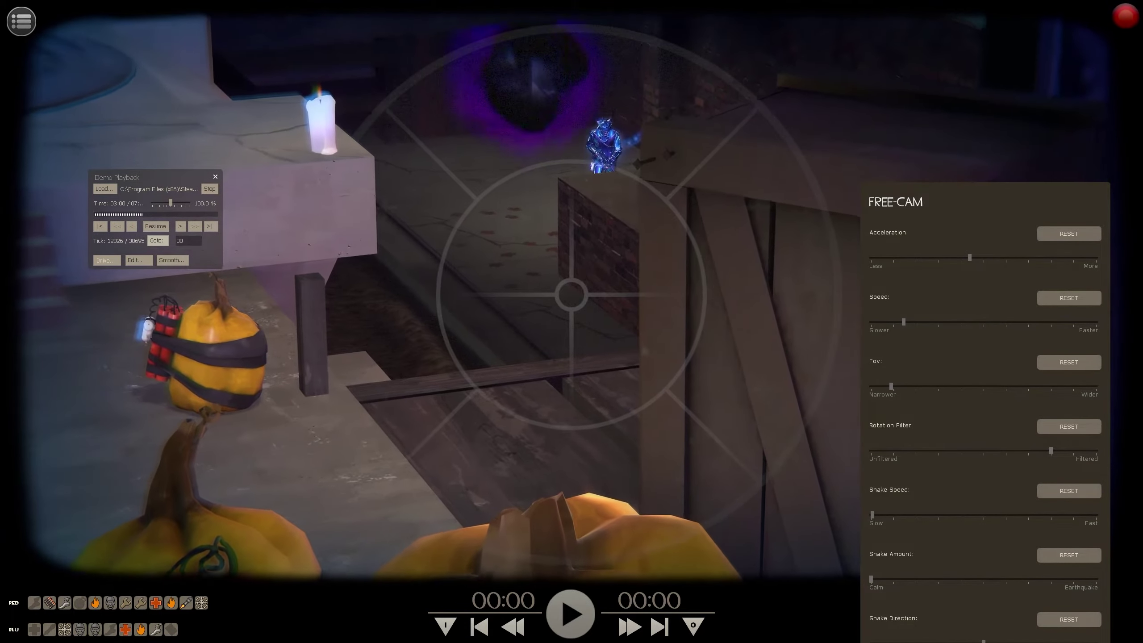
left_click_drag(571, 295, 561, 230)
key("s")
key("a")
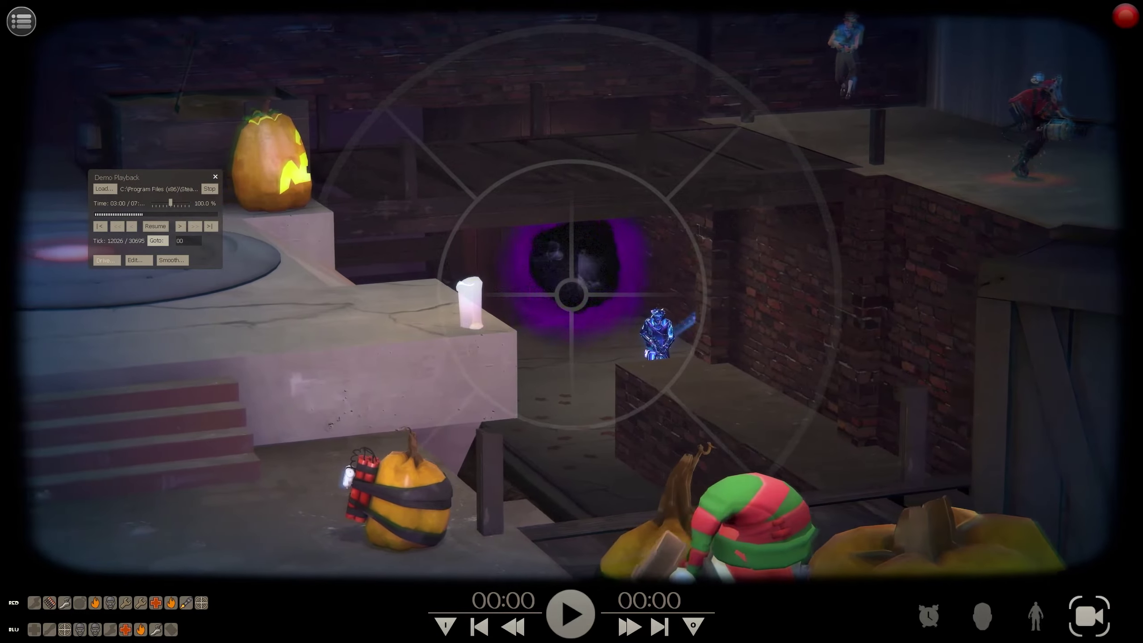
key("d")
Play the replay from the zoomed-in free camera, tilting the view up over the portal, and pause it.
key("space")
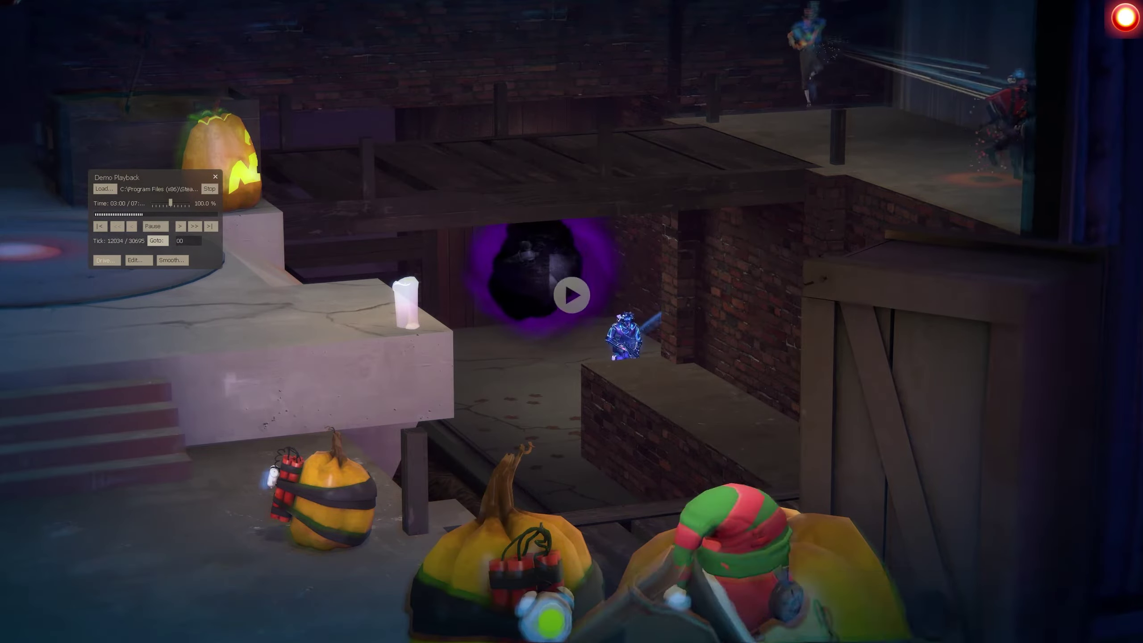
left_click_drag(571, 322, 560, 279)
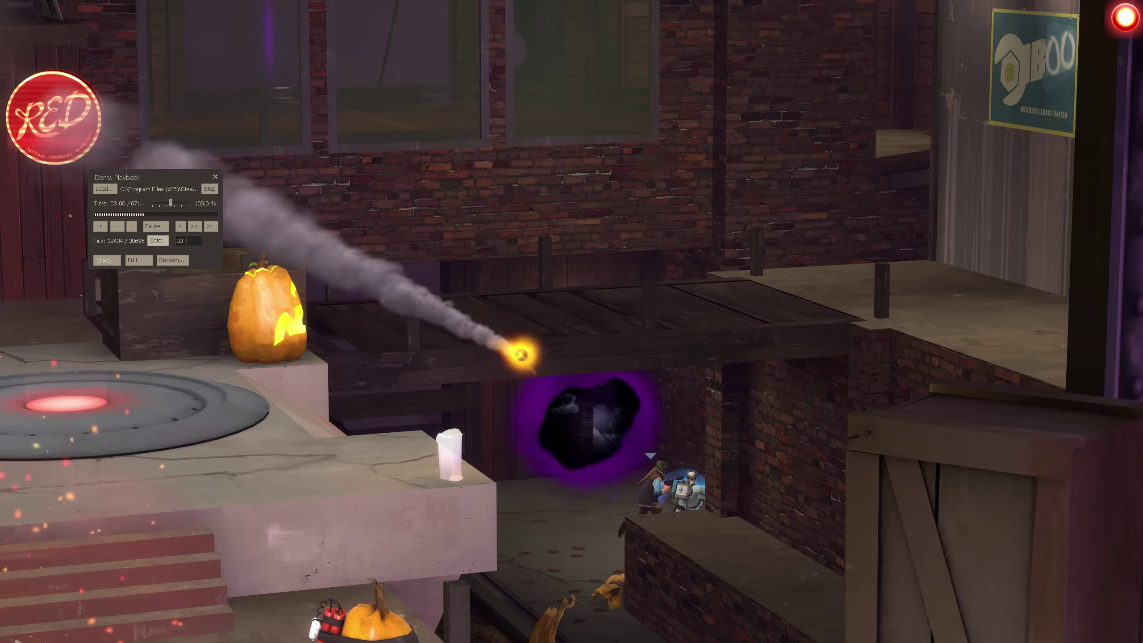
key("space")
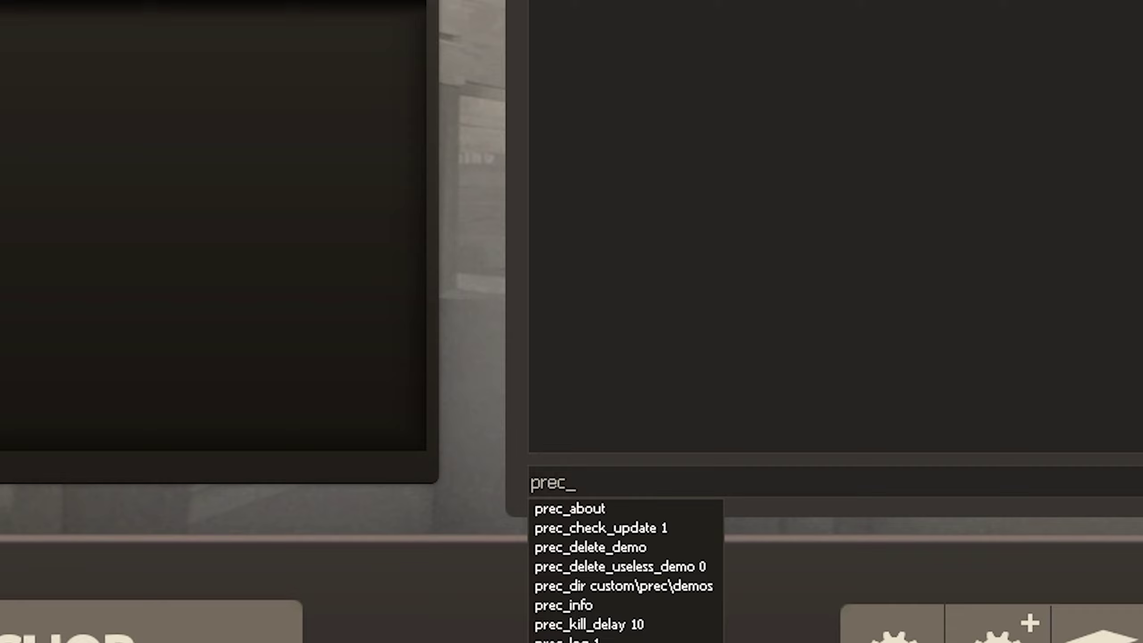
Set prec_mode to 3 and prec_delete_useless_demo to 0 in the console, and enter the prec_dir command.
type("mode 3")
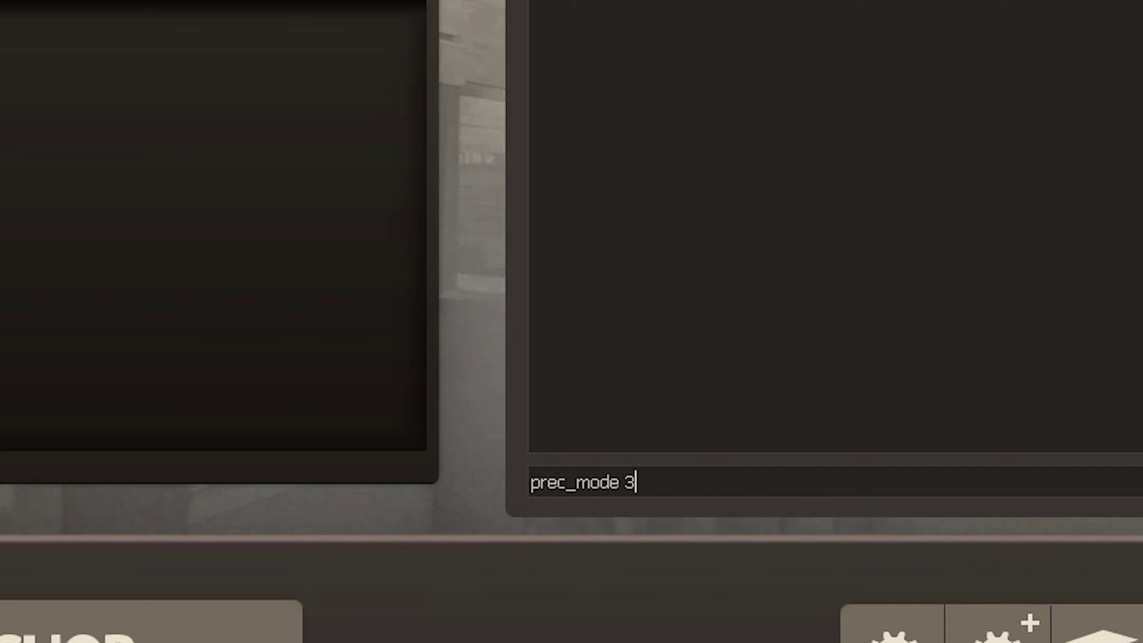
key("Return")
type("prec_dele")
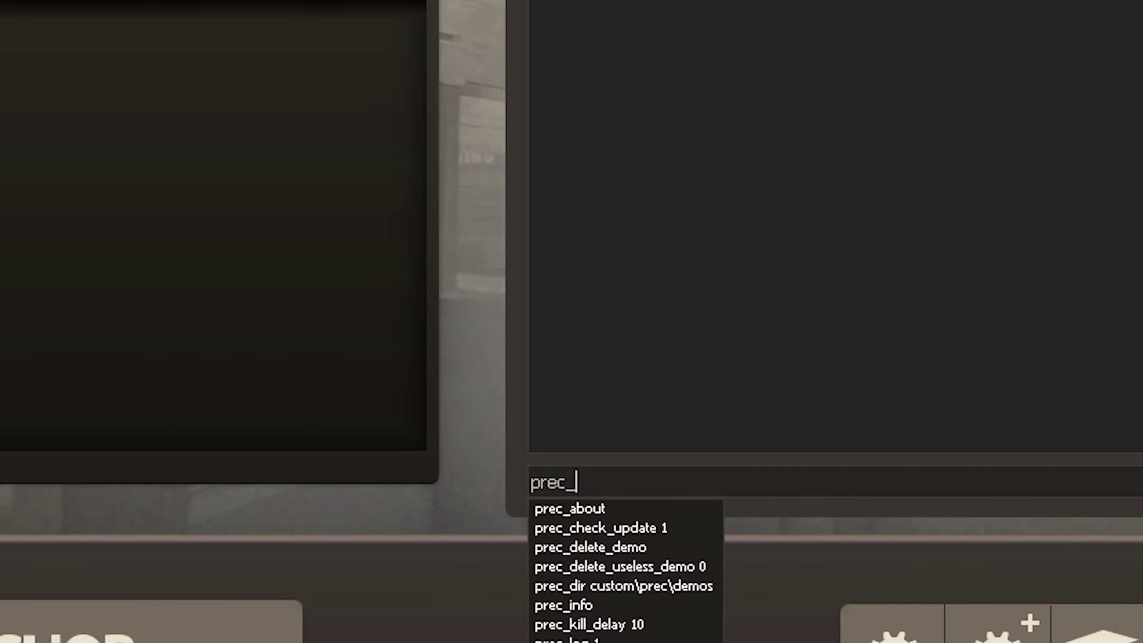
key("Down")
key("Down")
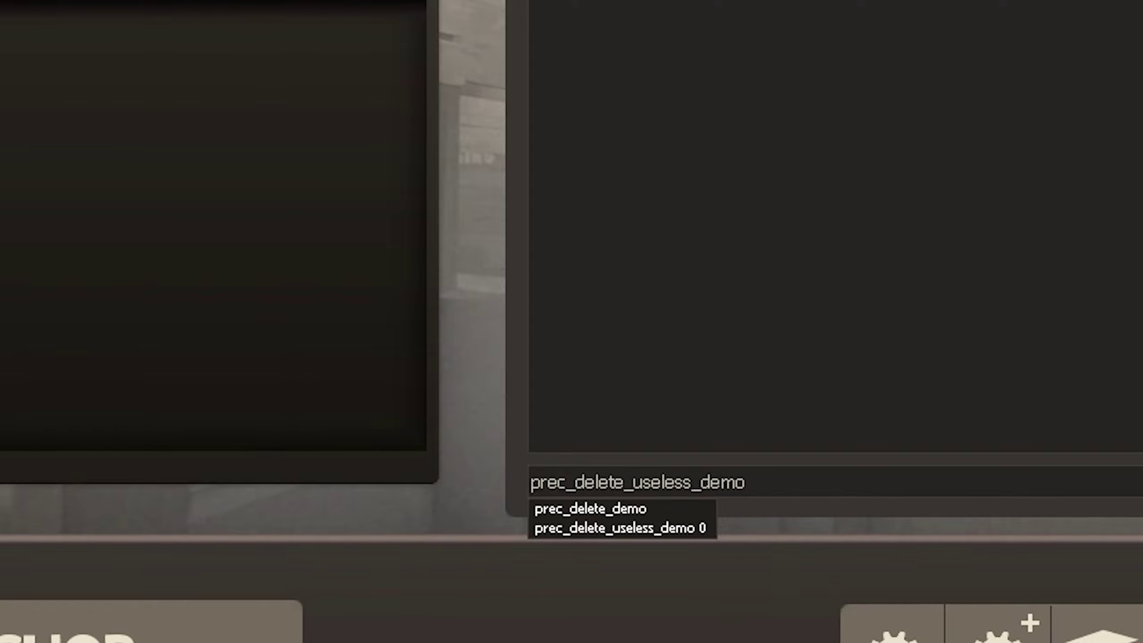
type("0")
key("Return")
type("prec_dir")
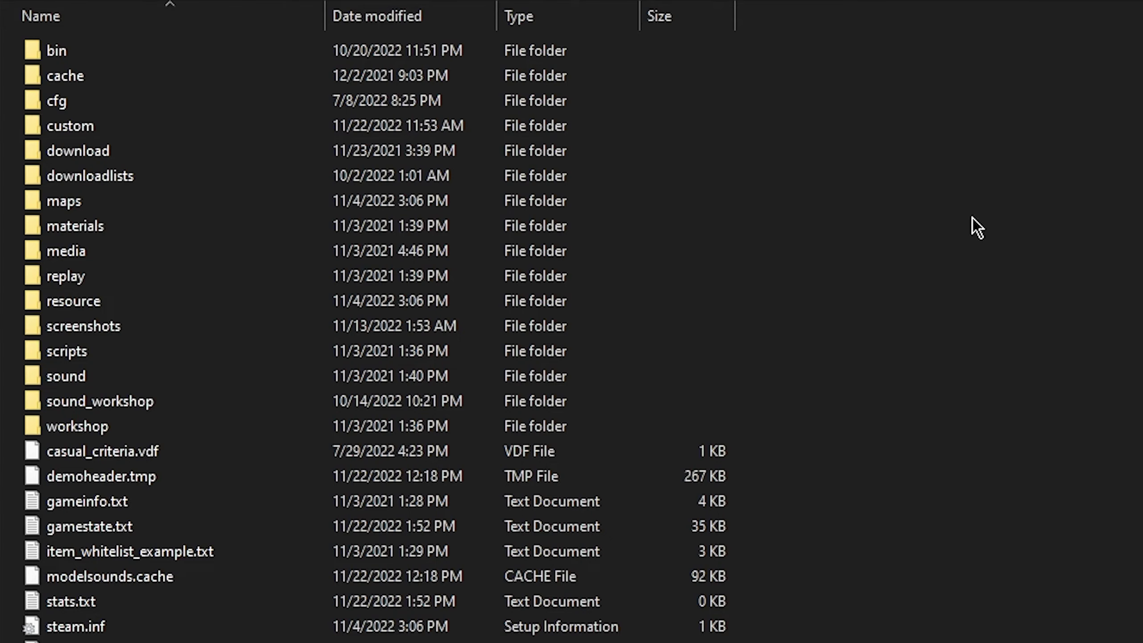
Open the demos folder inside custom\prec and browse through the recorded .dem files.
double_click(204, 125)
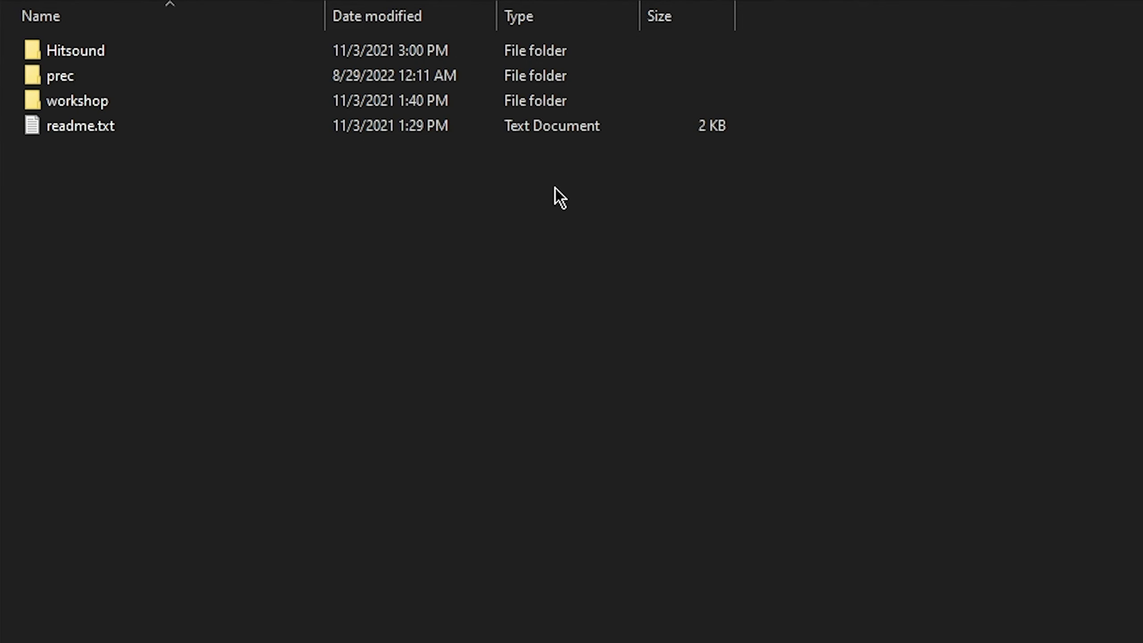
double_click(141, 79)
double_click(103, 79)
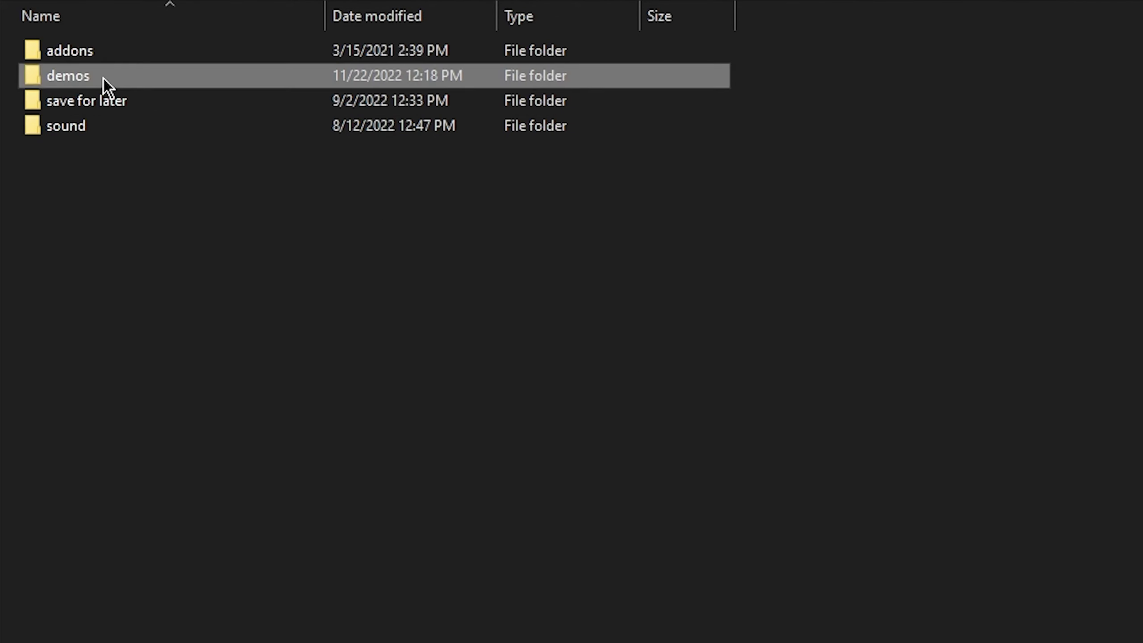
scroll(920, 252, "down", 18)
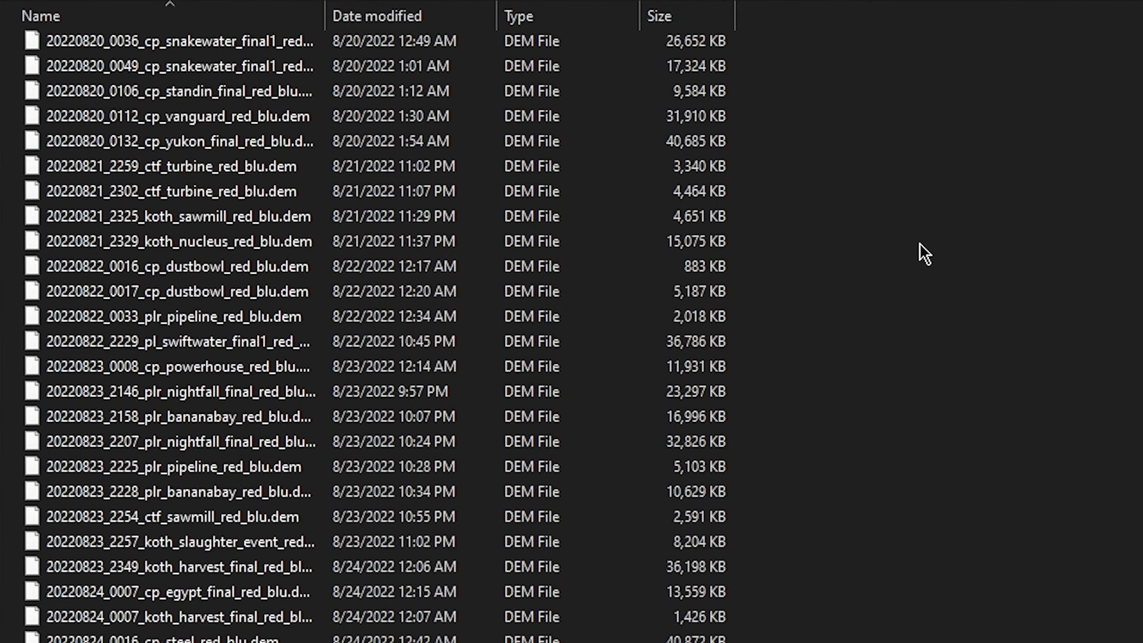
scroll(920, 245, "down", 20)
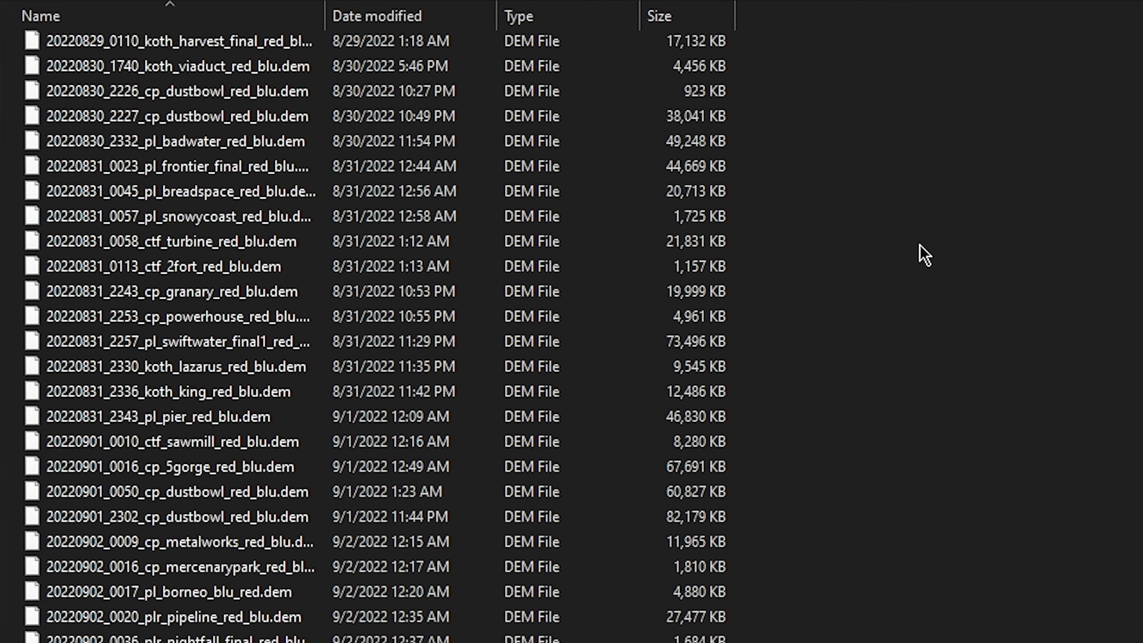
scroll(931, 249, "down", 20)
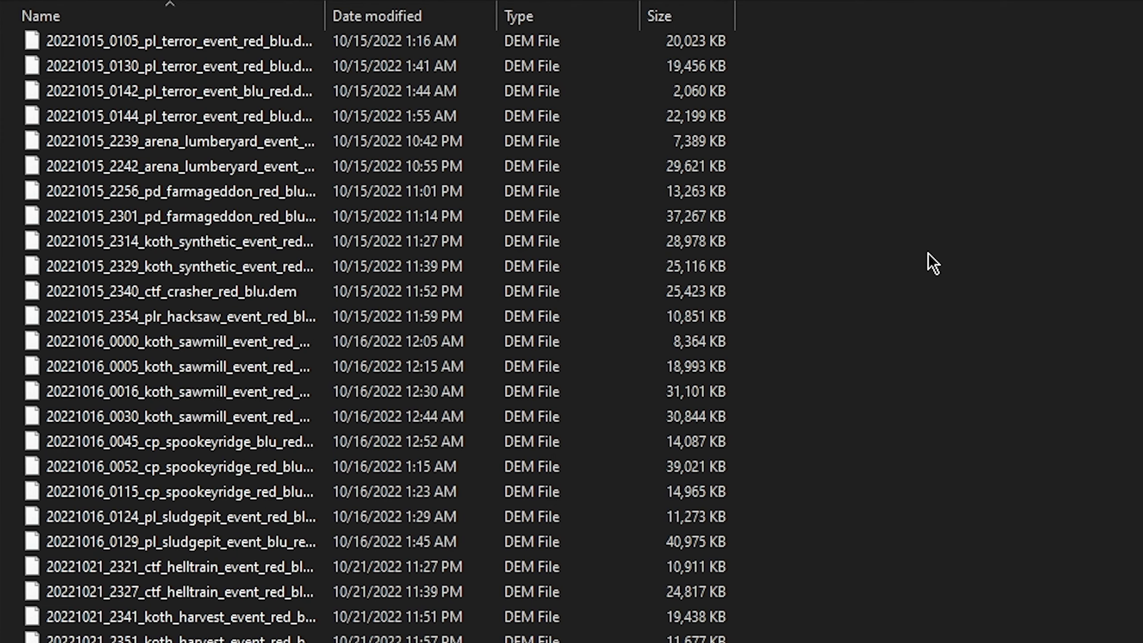